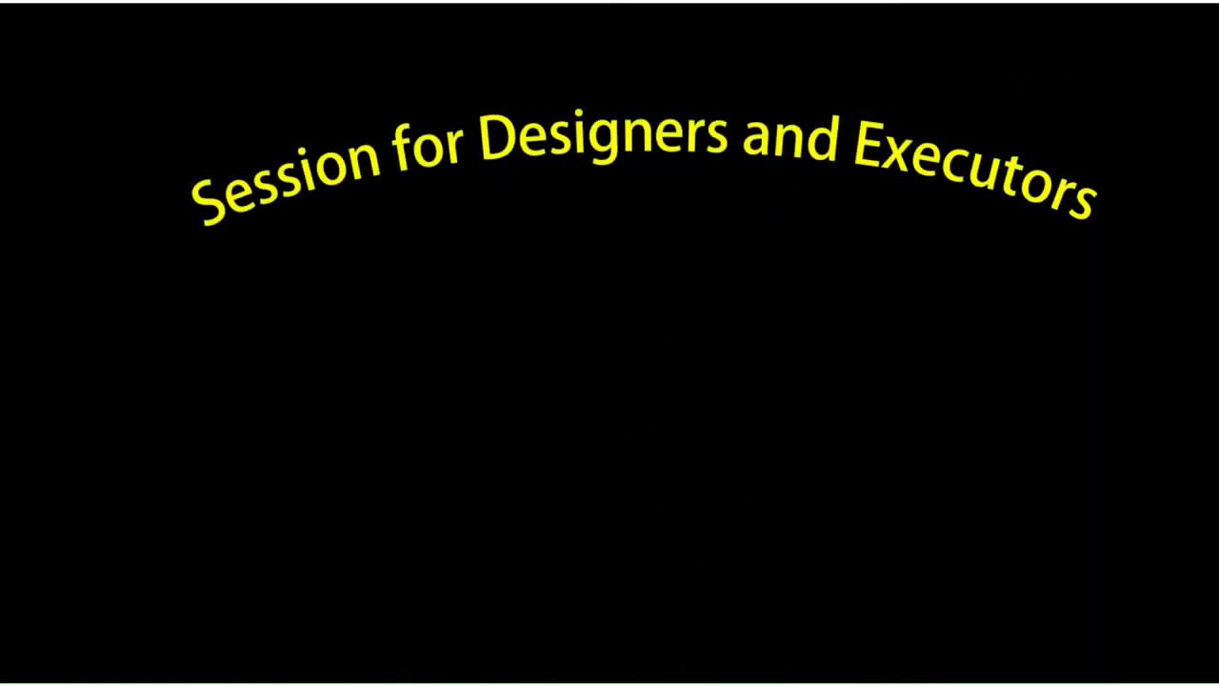
- Exit the slideshow to edit slide 2, which has a 02.00 Curtains transition on mouse click
{"action": "key", "text": "Escape"}
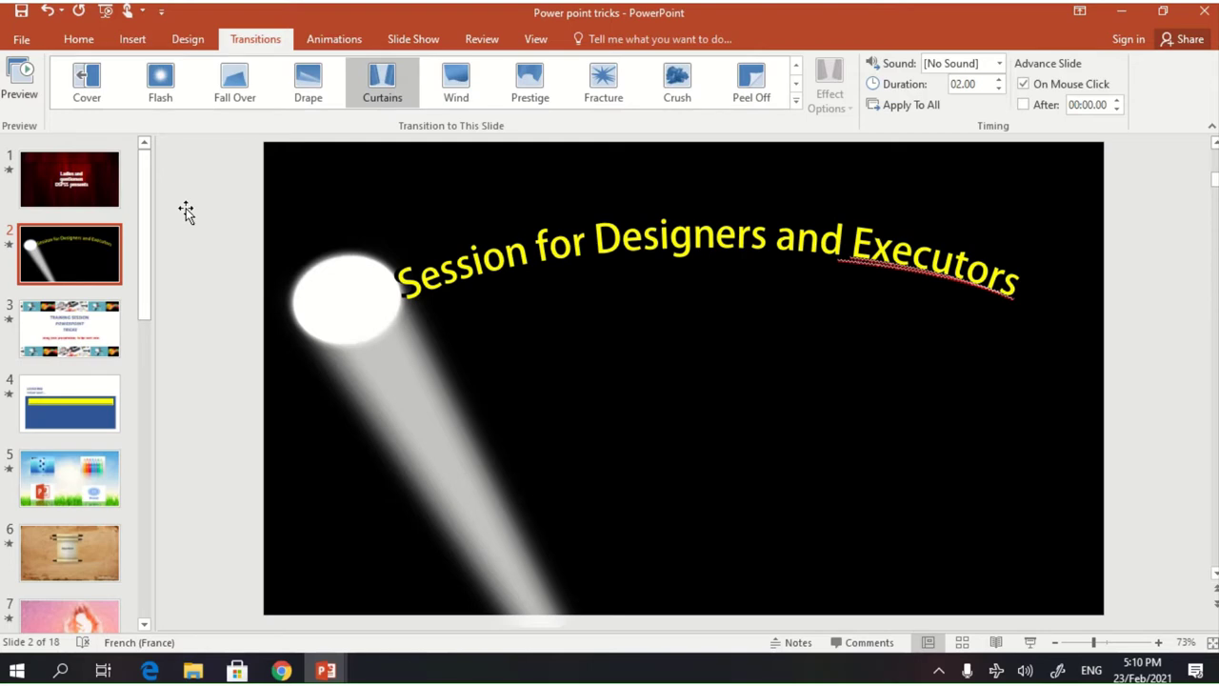
- Select slide 1, the red-curtain 'Ladies and gentlemen DSPSS presents' intro, in the slide pane
{"action": "left_click", "coordinate": [108, 175]}
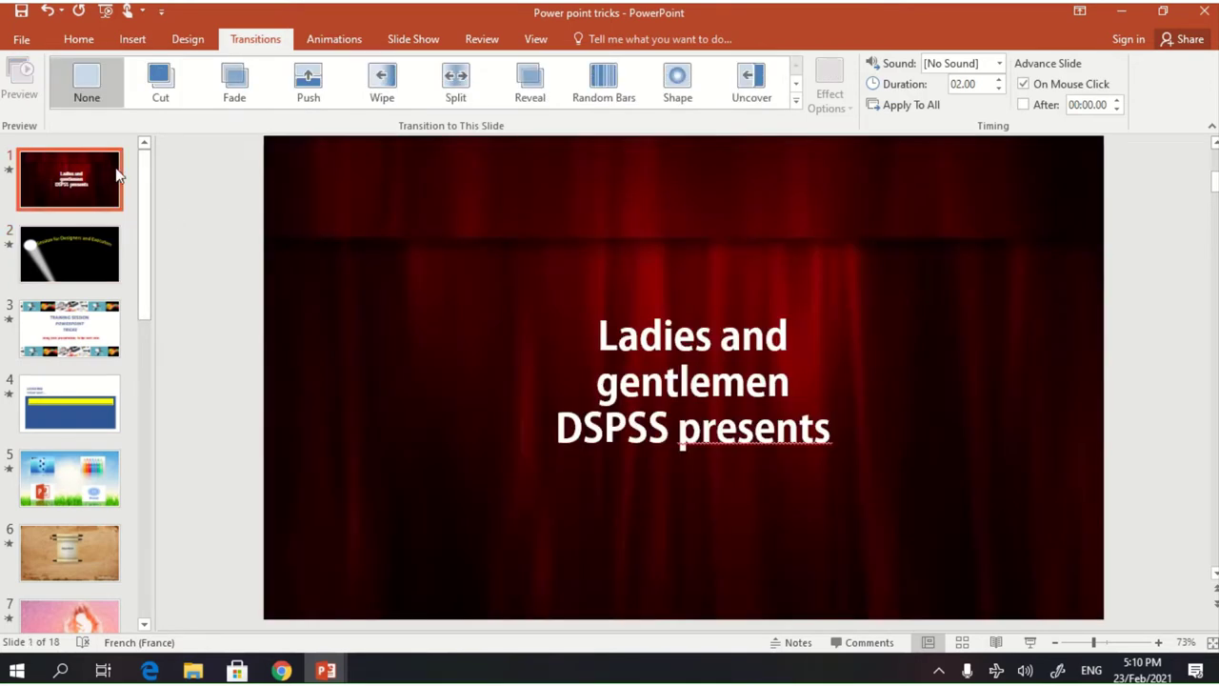
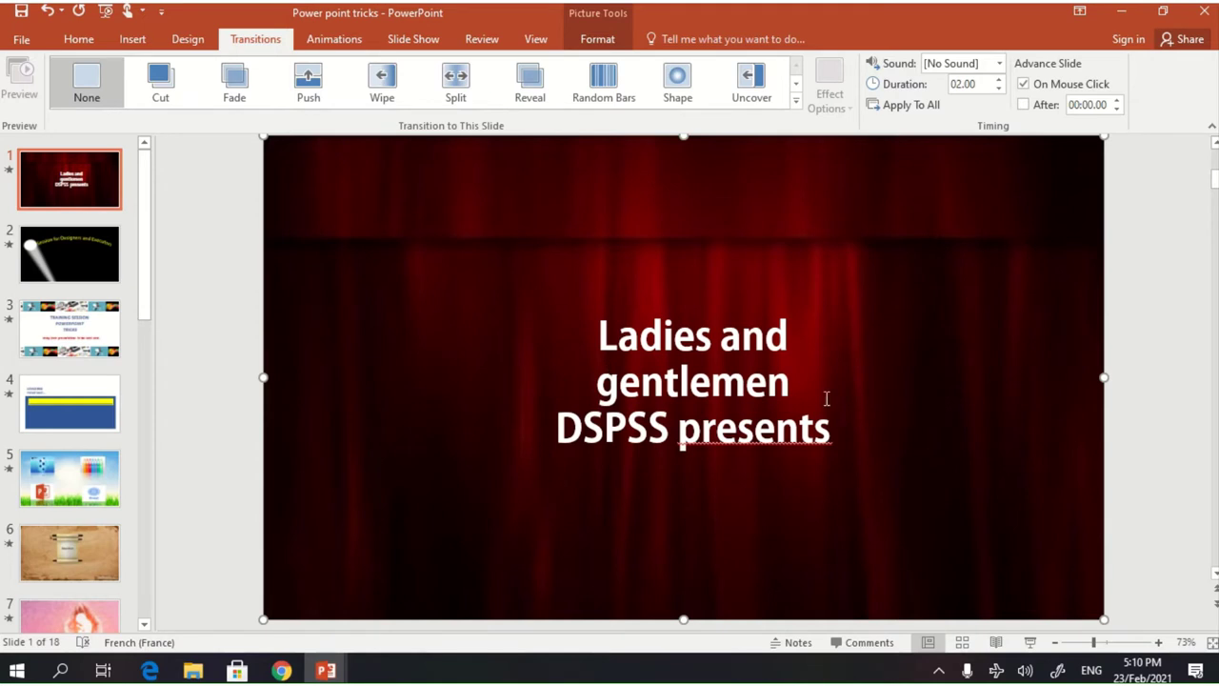
- Review slide 2's Curtains transition, keeping Curtains and leaving the duration at 02.00
{"action": "left_click", "coordinate": [745, 427]}
{"action": "left_click", "coordinate": [473, 321]}
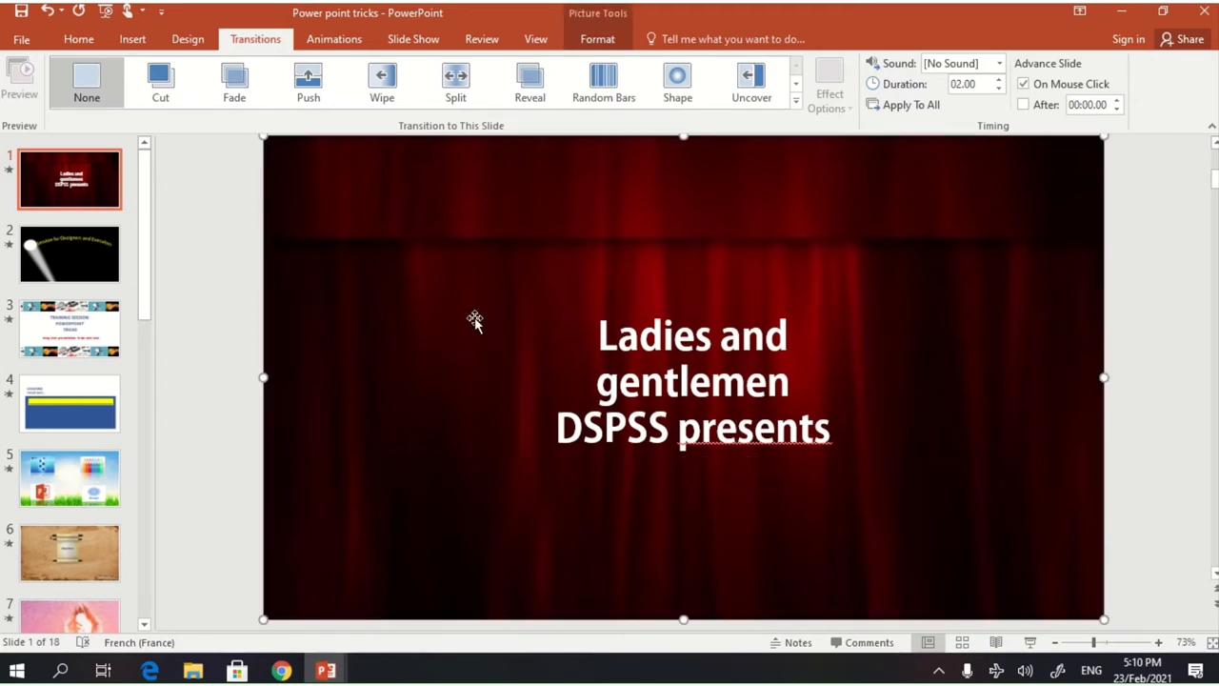
{"action": "left_click", "coordinate": [62, 271]}
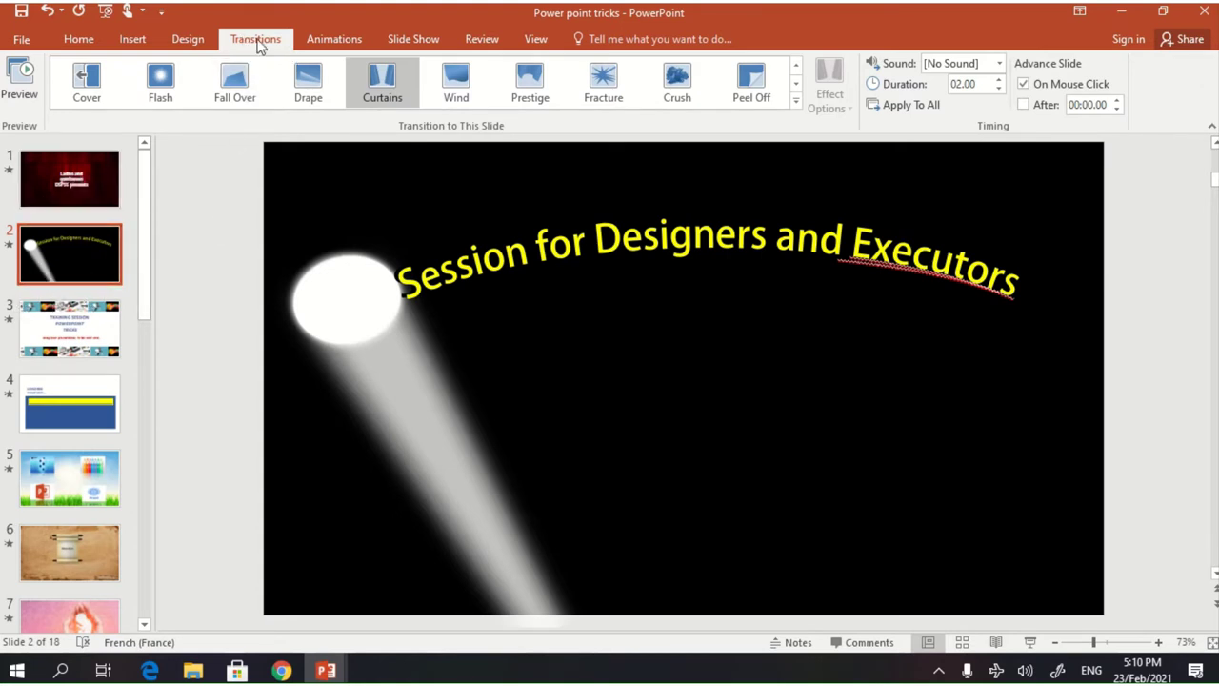
{"action": "left_click", "coordinate": [796, 100]}
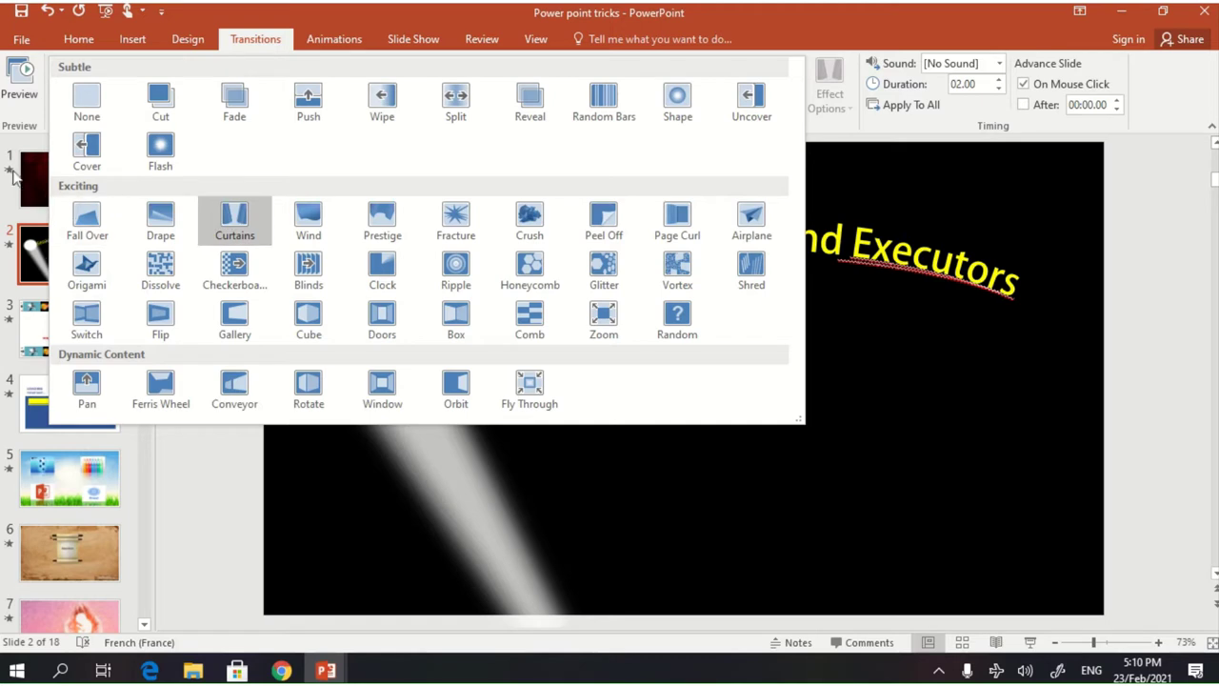
{"action": "left_click", "coordinate": [190, 486]}
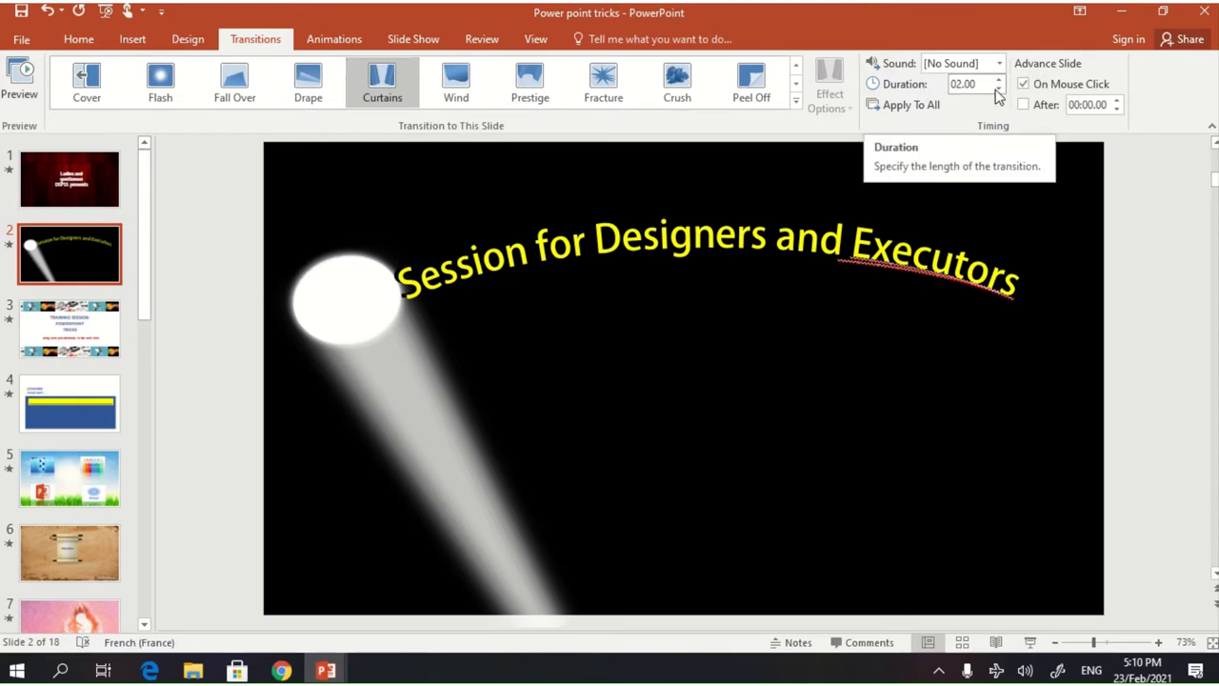
{"action": "left_click", "coordinate": [999, 90]}
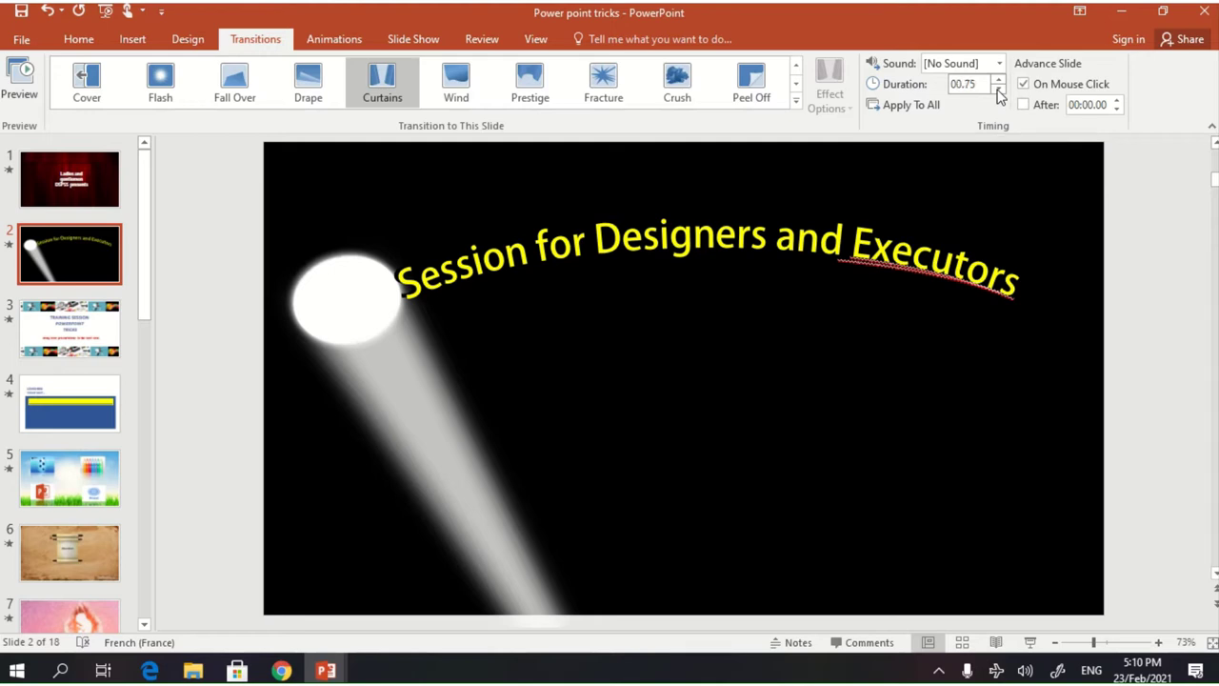
{"action": "left_click", "coordinate": [997, 80]}
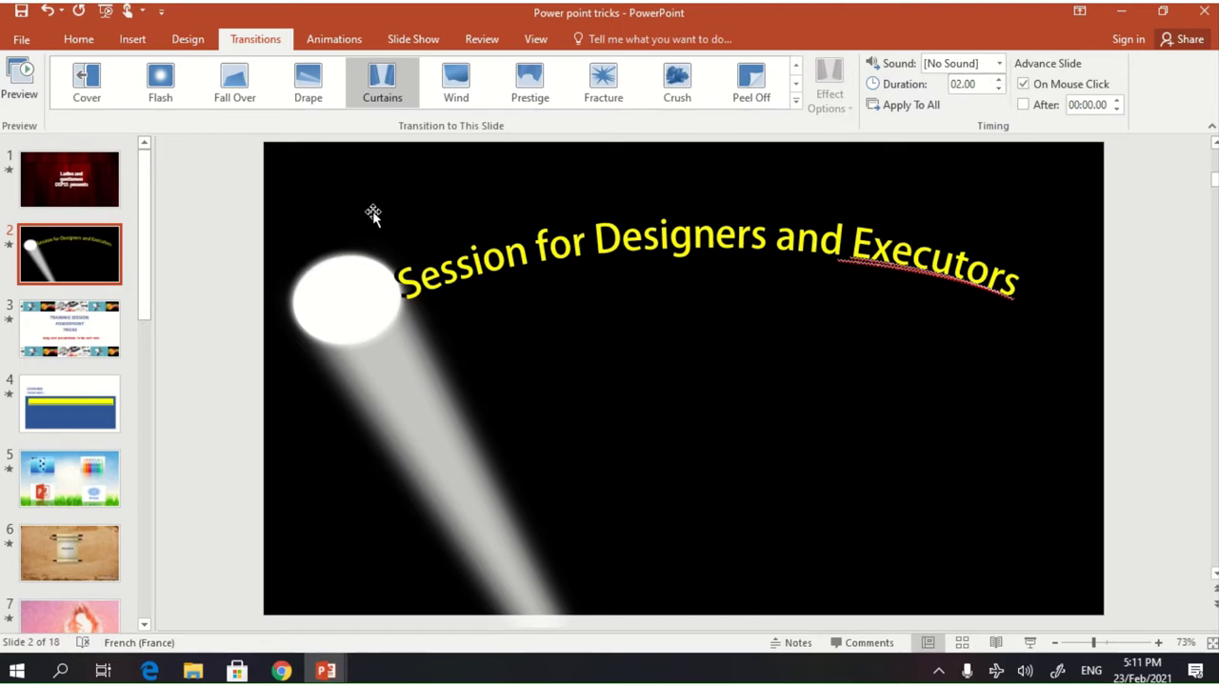
- Apply the Shape entrance animation to slide 1's 'Ladies and gentlemen DSPSS presents' text box
{"action": "left_click", "coordinate": [100, 195]}
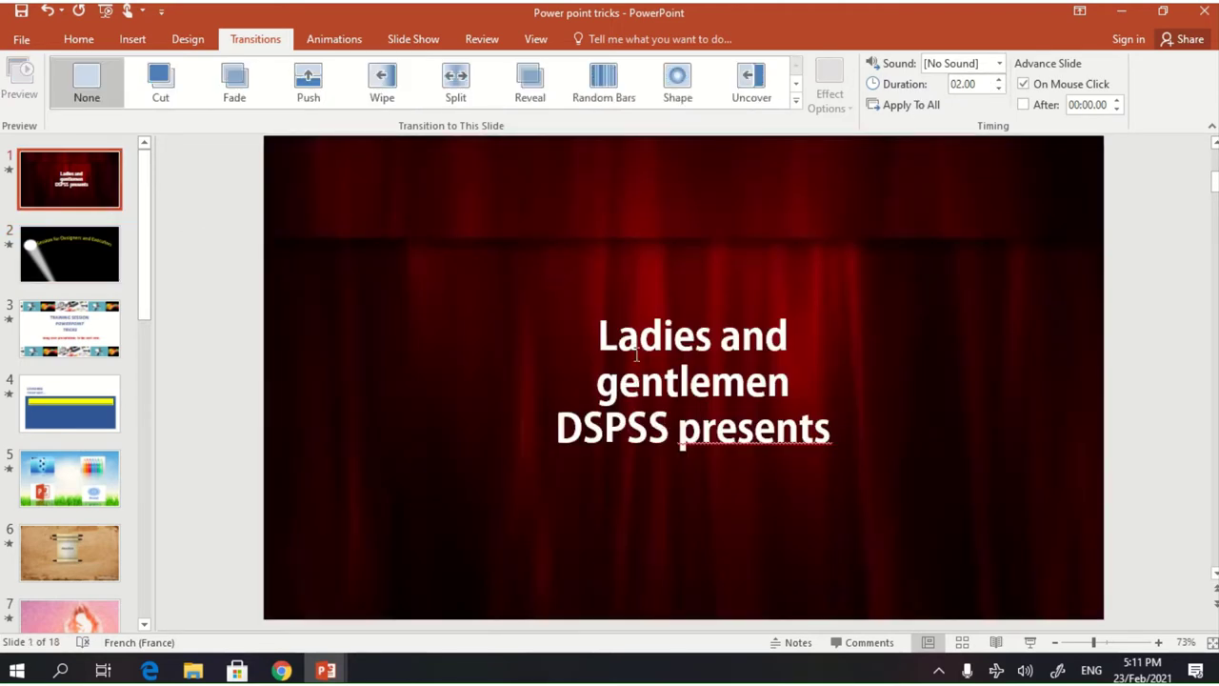
{"action": "left_click", "coordinate": [664, 405]}
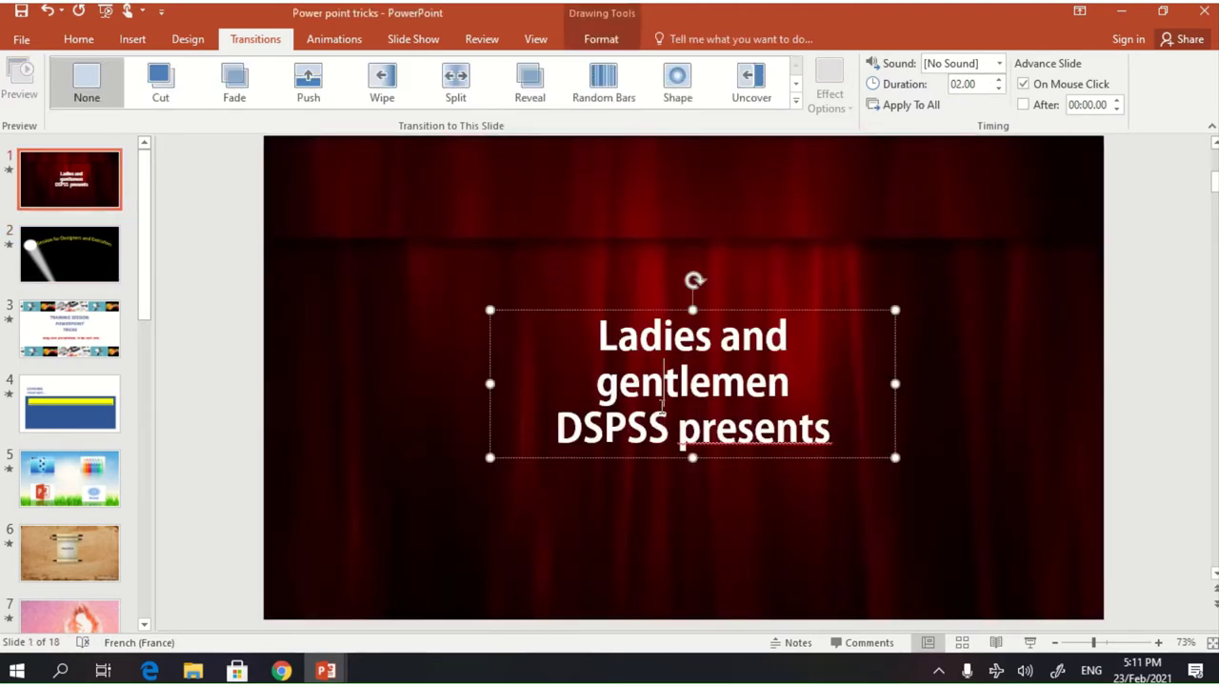
{"action": "left_click", "coordinate": [607, 311]}
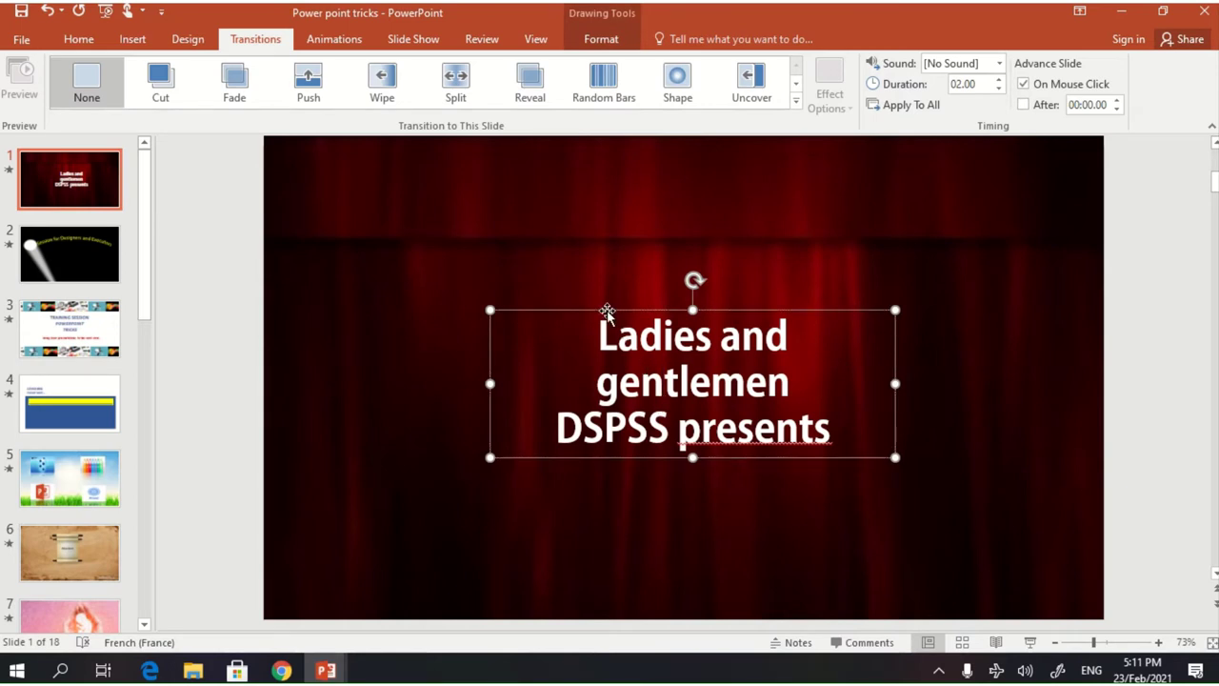
{"action": "left_click", "coordinate": [345, 46]}
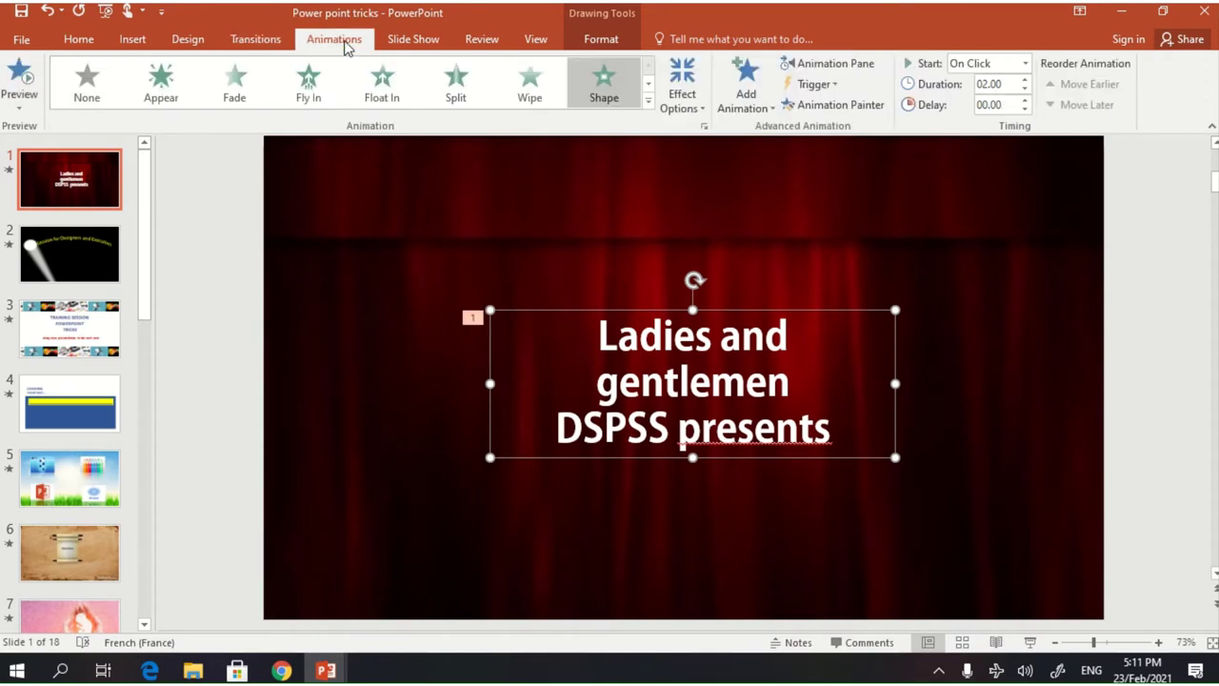
{"action": "left_click", "coordinate": [604, 91]}
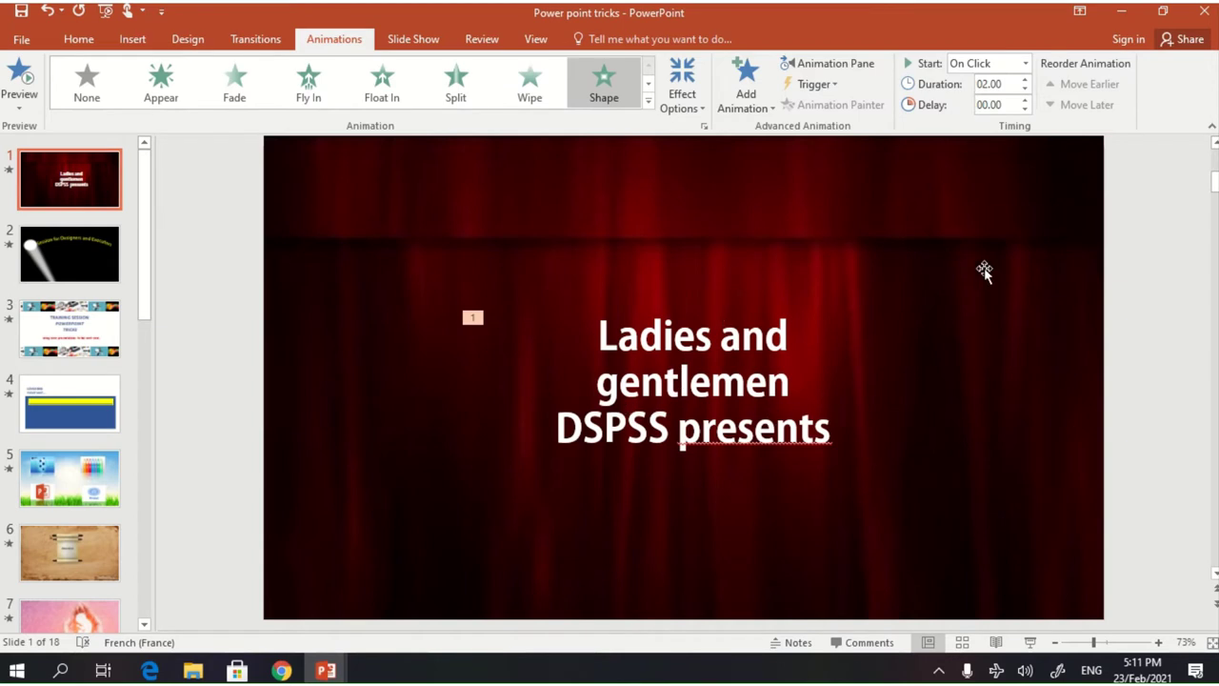
- Show the Animation Pane and bring up the options for the TextBox 4 animation
{"action": "left_click", "coordinate": [828, 63]}
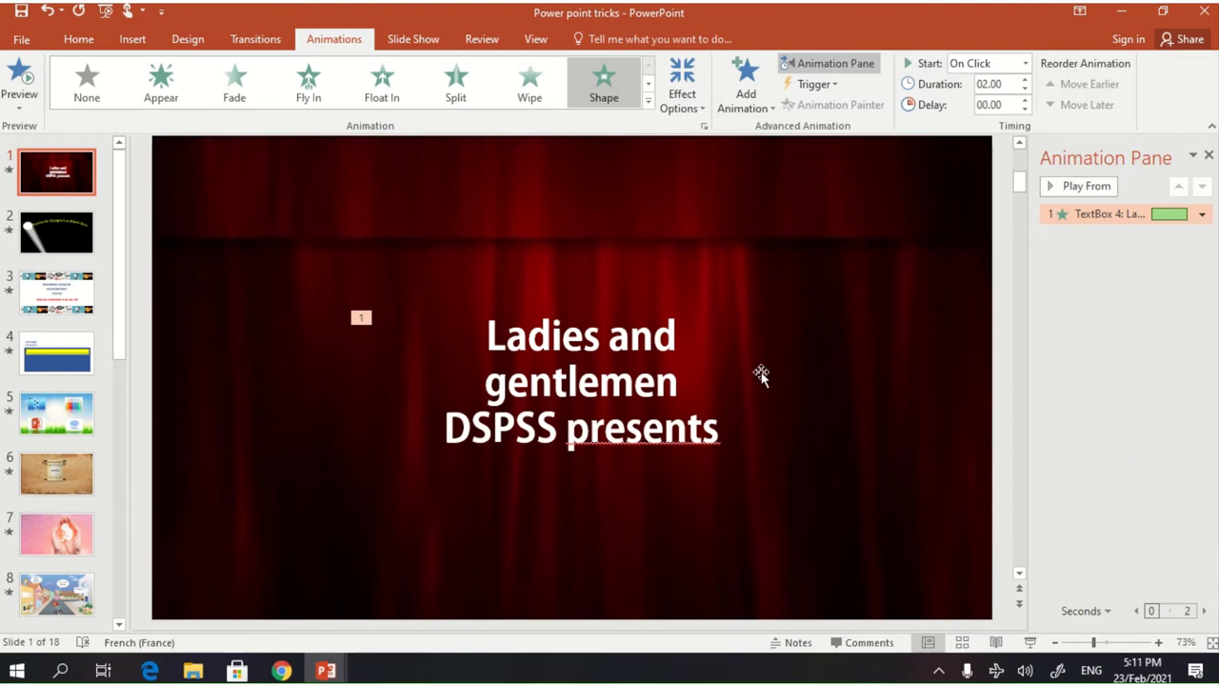
{"action": "left_click", "coordinate": [1202, 215]}
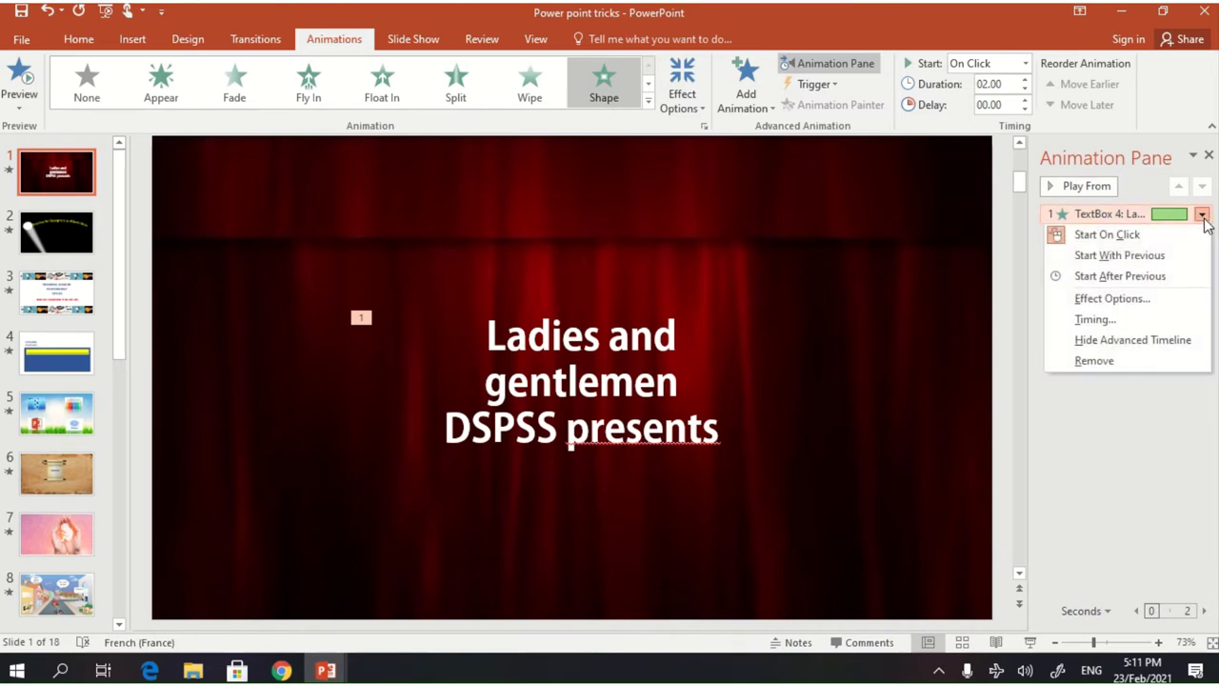
- Set the title animation's sound to breeze.wav in Effect Options and confirm
{"action": "left_click", "coordinate": [1150, 301]}
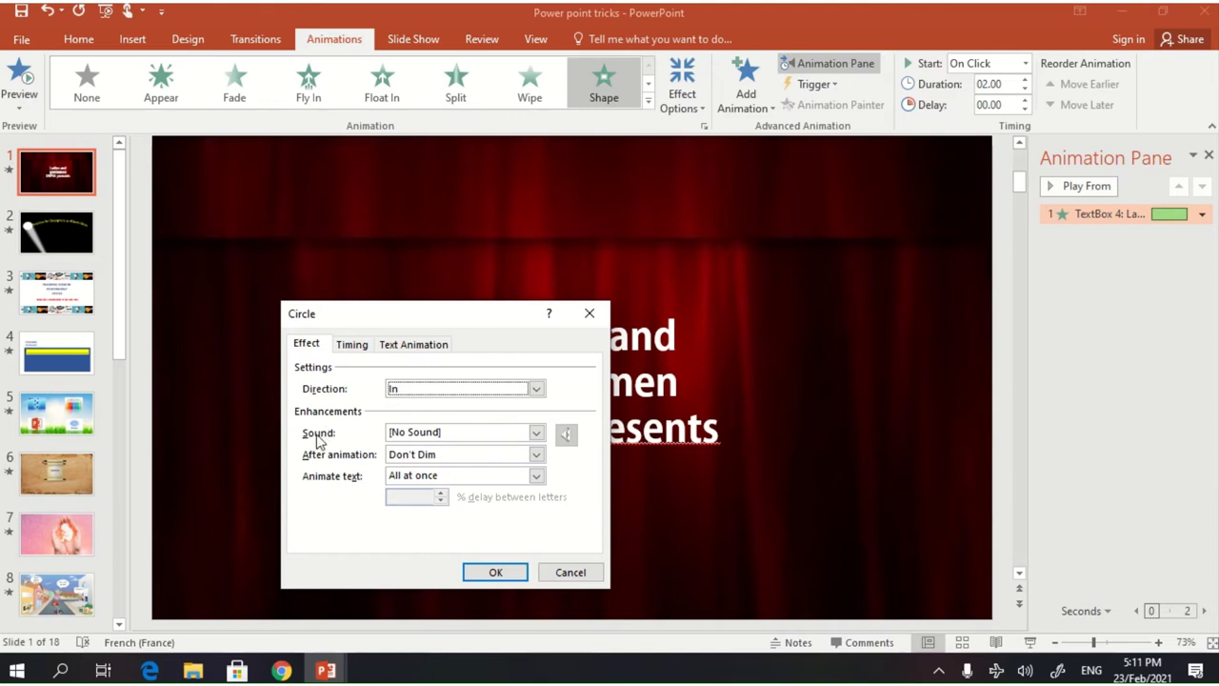
{"action": "left_click", "coordinate": [536, 433]}
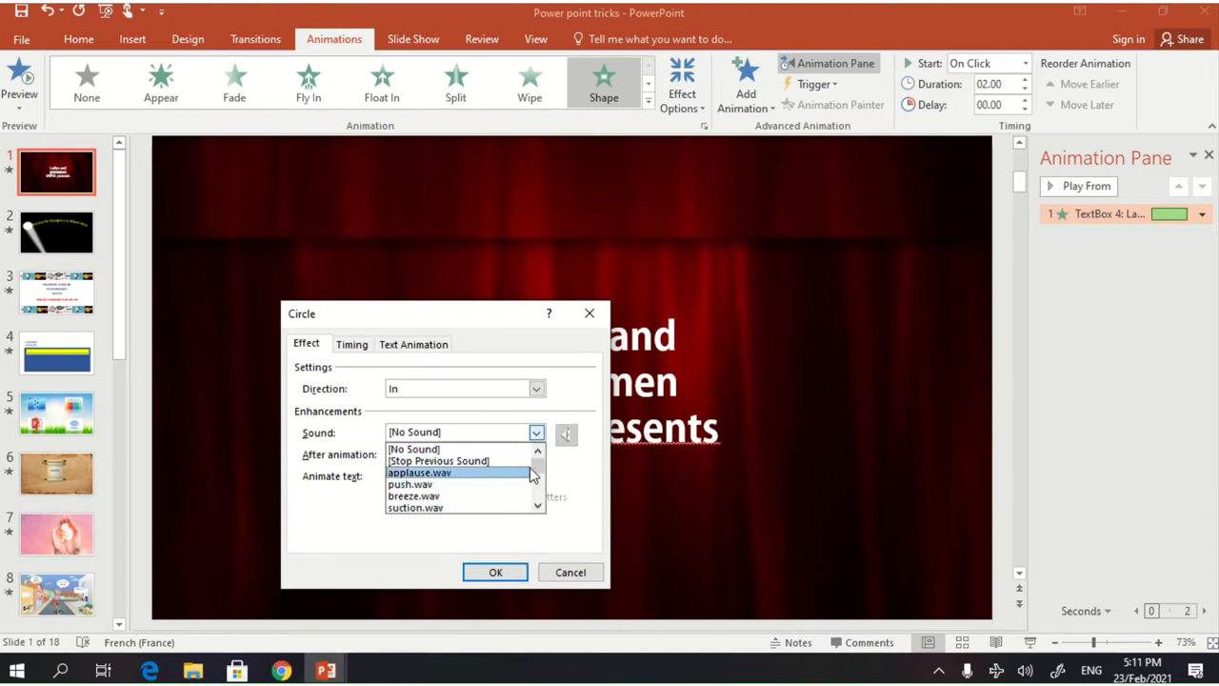
{"action": "left_click_drag", "start_coordinate": [538, 508], "coordinate": [539, 509]}
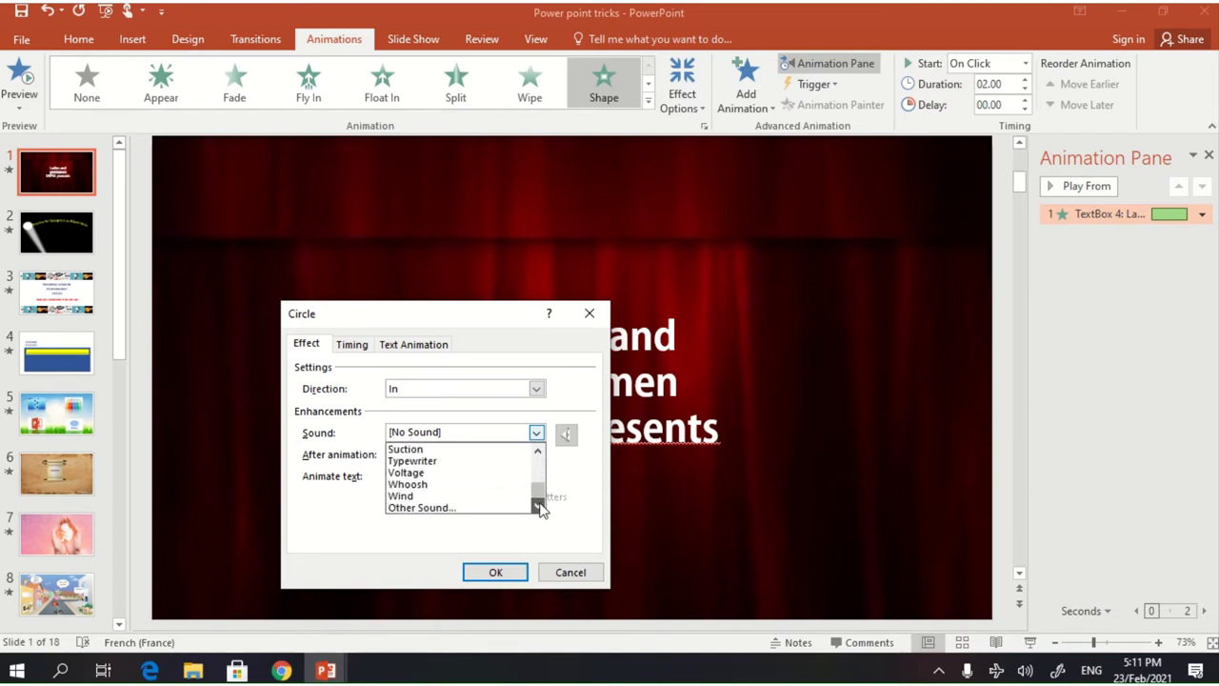
{"action": "left_click", "coordinate": [441, 509]}
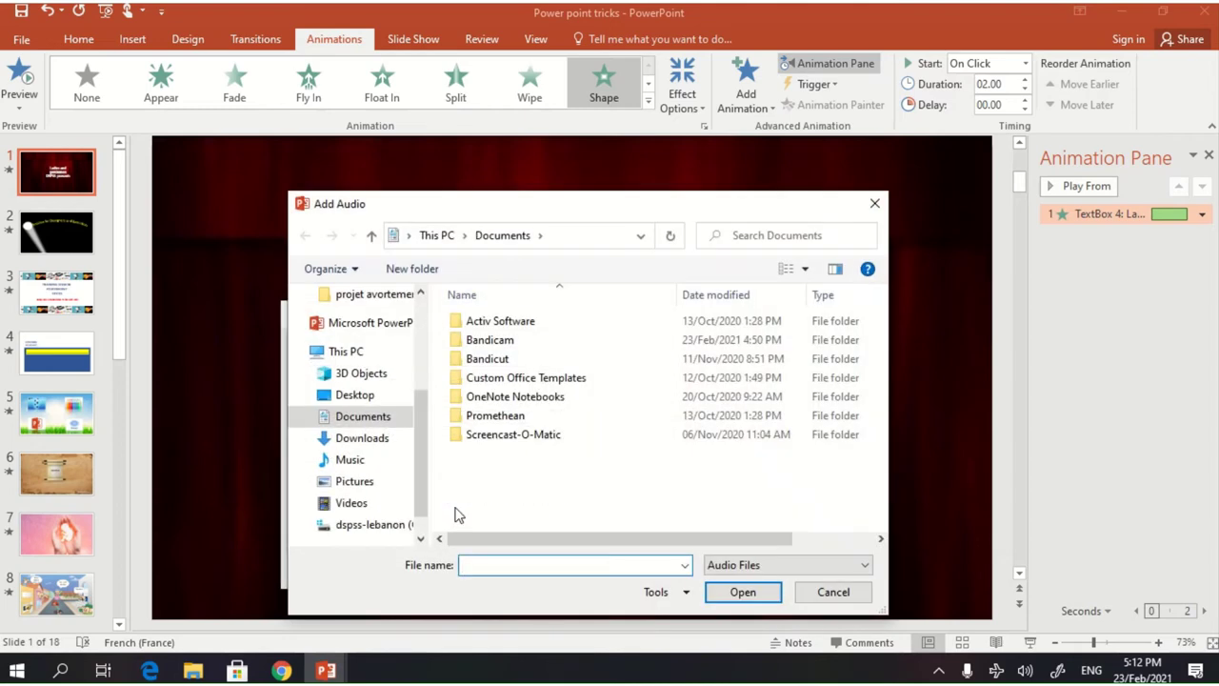
{"action": "left_click", "coordinate": [876, 203]}
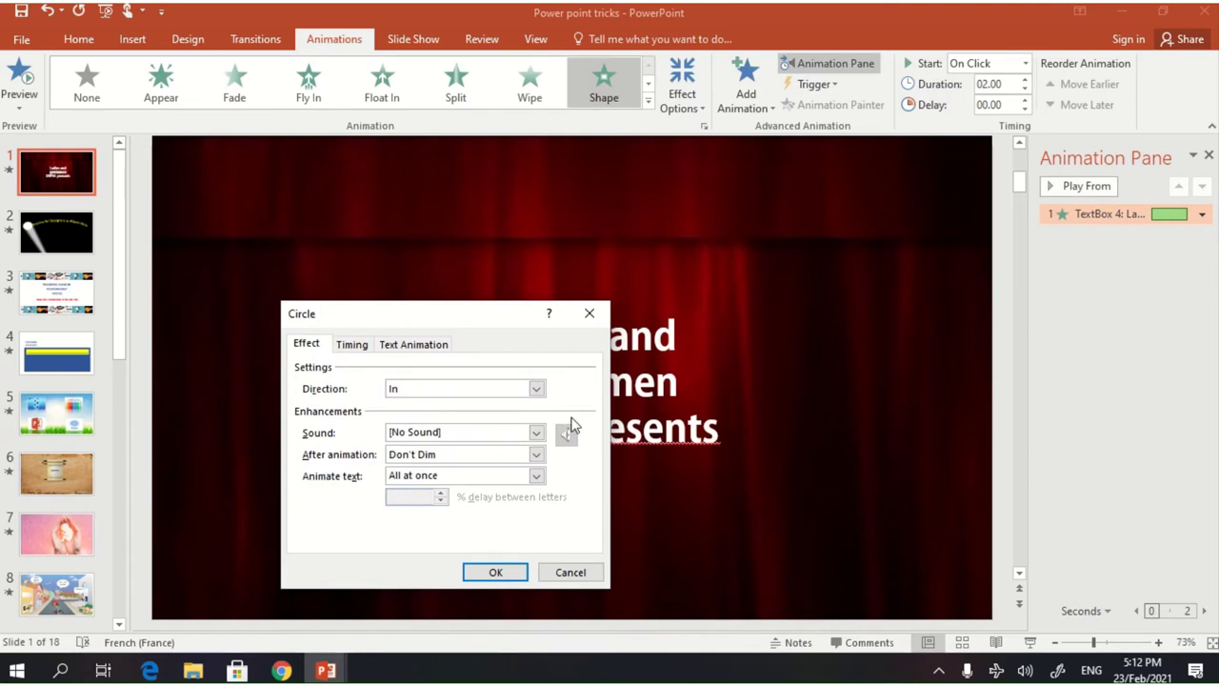
{"action": "left_click", "coordinate": [536, 432]}
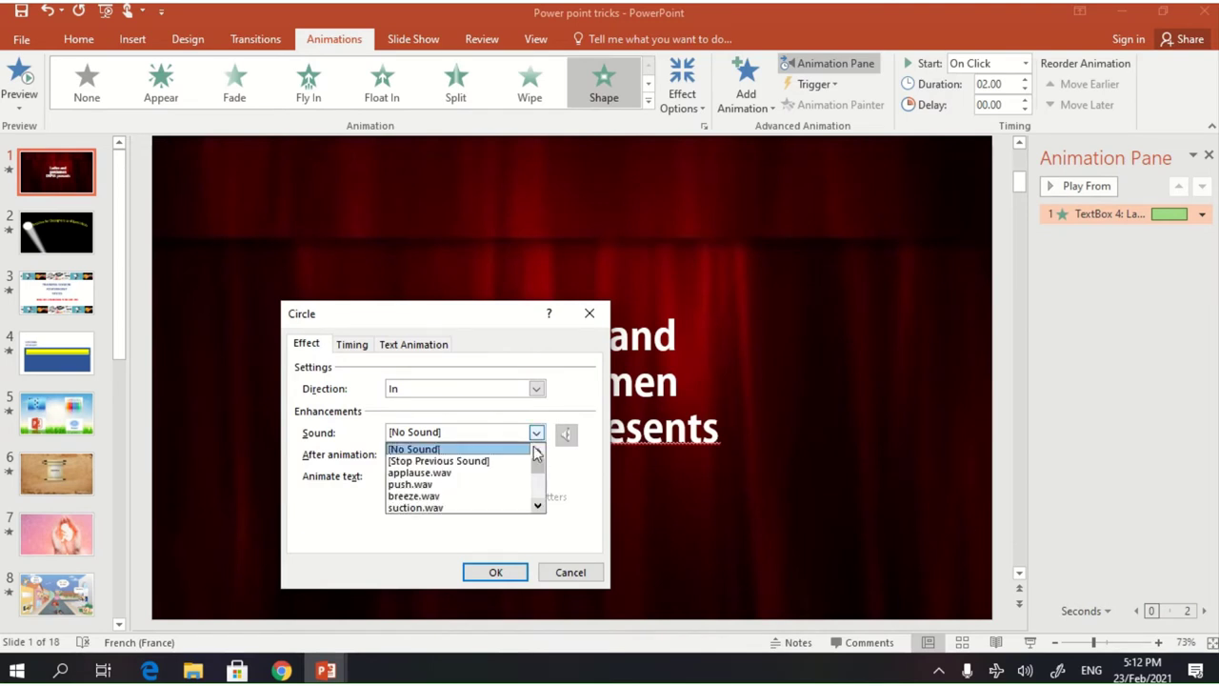
{"action": "left_click", "coordinate": [489, 495]}
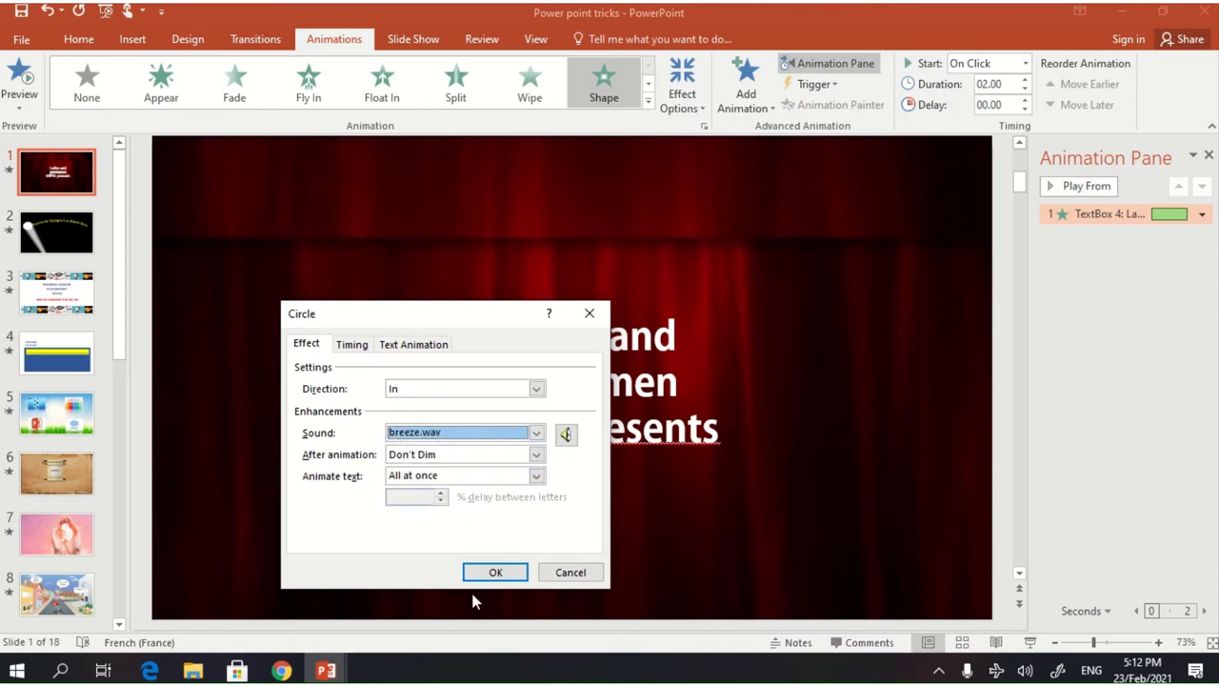
{"action": "left_click", "coordinate": [495, 572]}
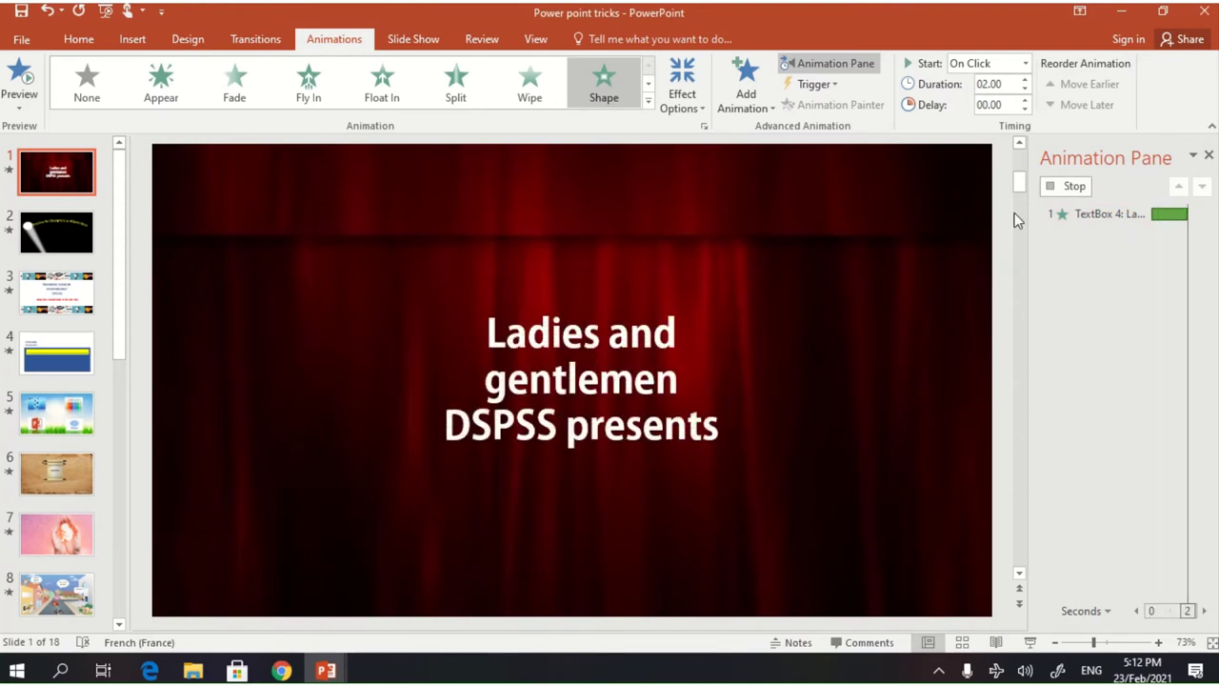
- Set the Circle animation timing to start On Click with a 2-second (Medium) duration
{"action": "left_click", "coordinate": [1203, 215]}
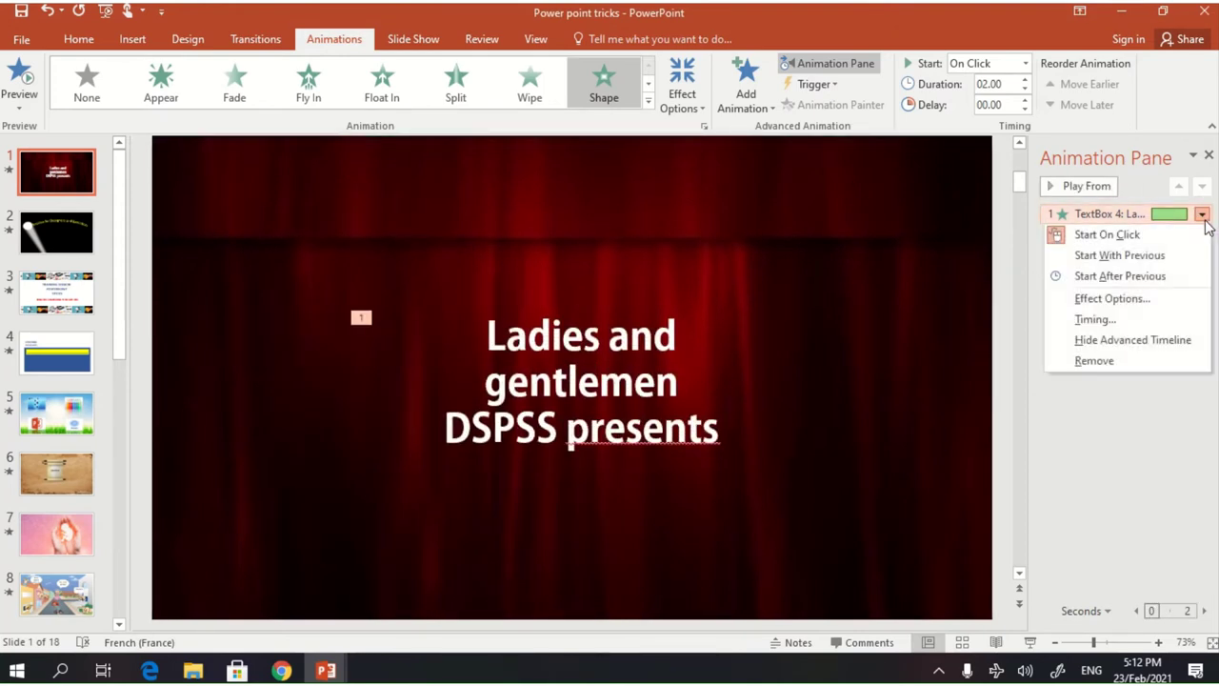
{"action": "left_click", "coordinate": [1122, 303]}
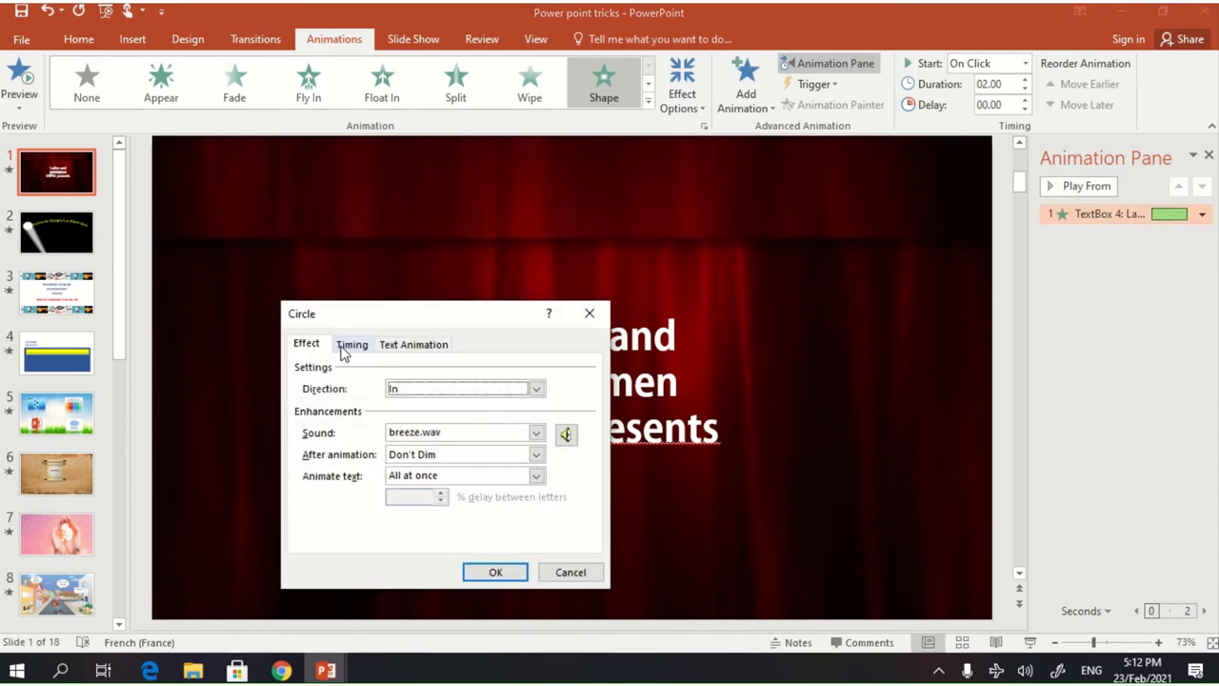
{"action": "left_click", "coordinate": [349, 348]}
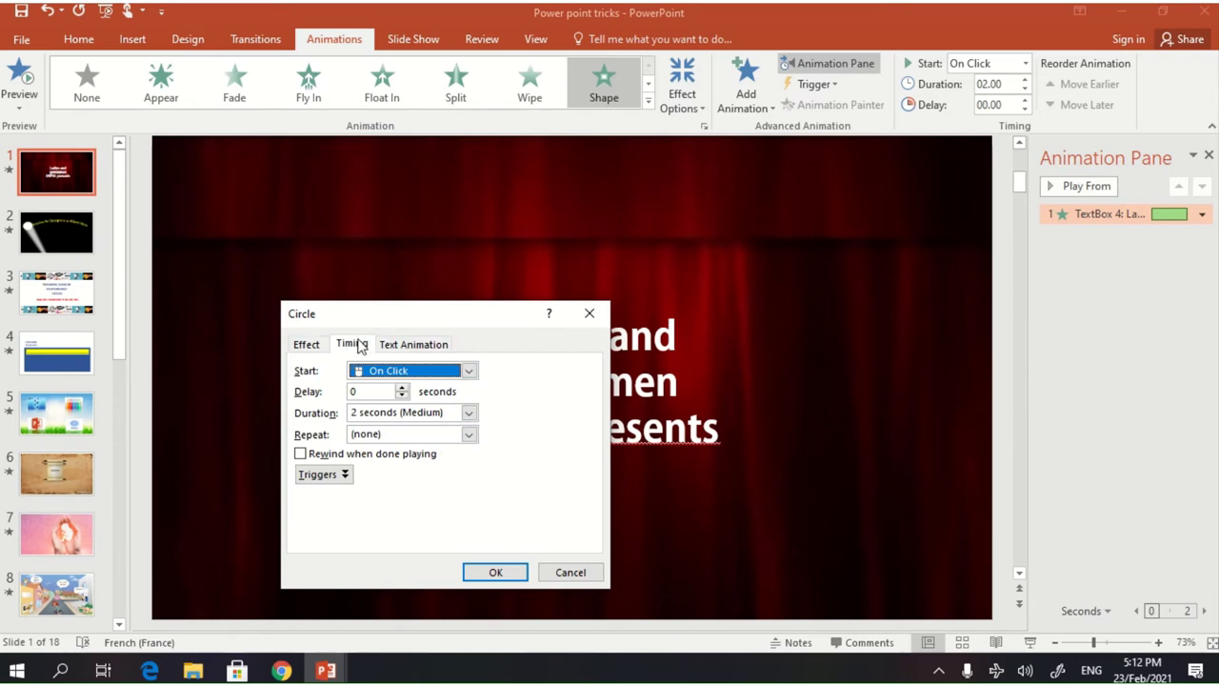
{"action": "left_click", "coordinate": [469, 371]}
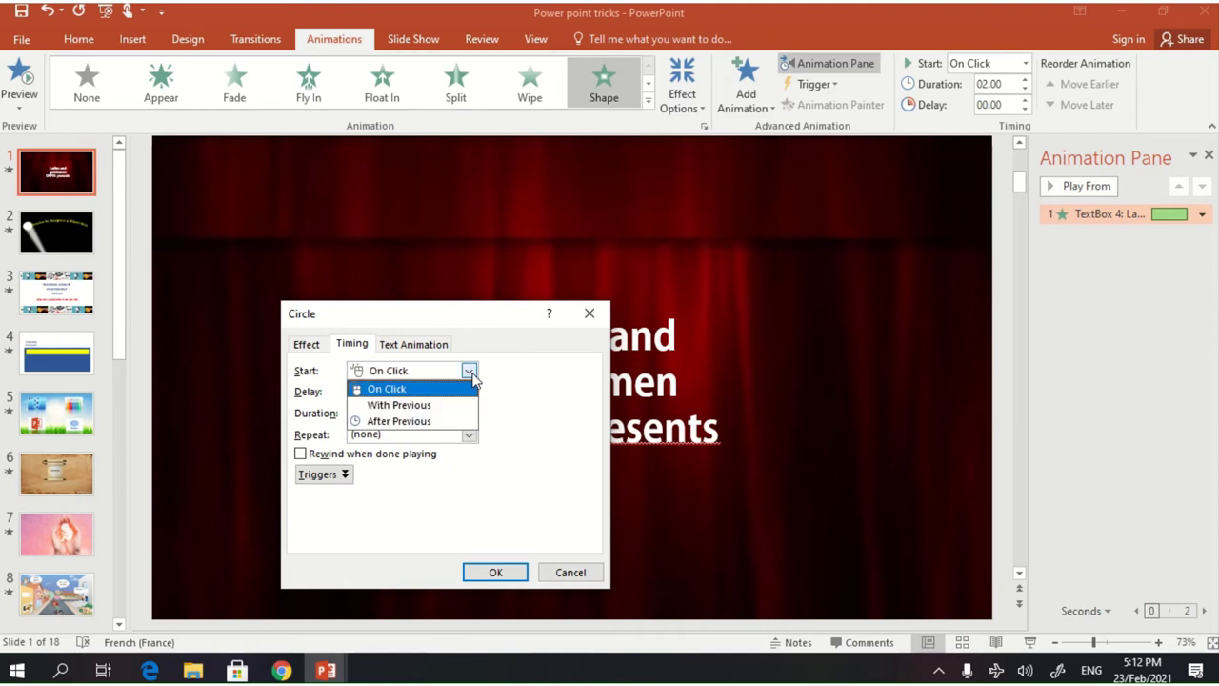
{"action": "left_click", "coordinate": [428, 391]}
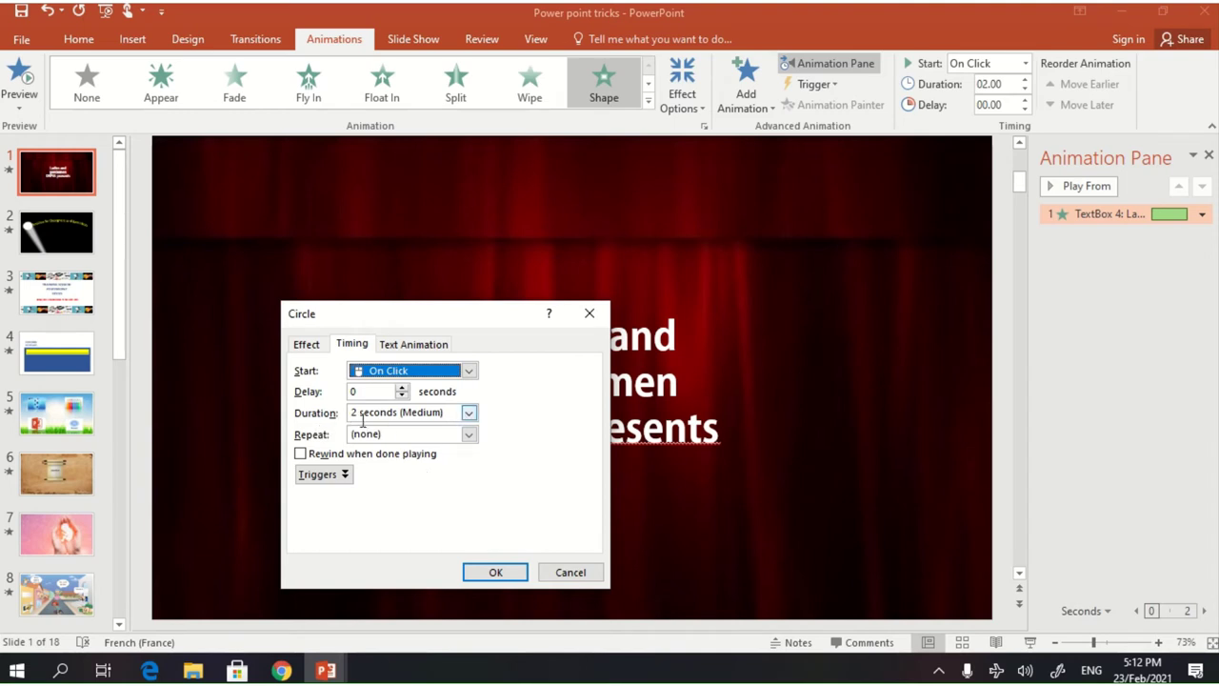
{"action": "left_click", "coordinate": [468, 414]}
{"action": "left_click", "coordinate": [400, 428]}
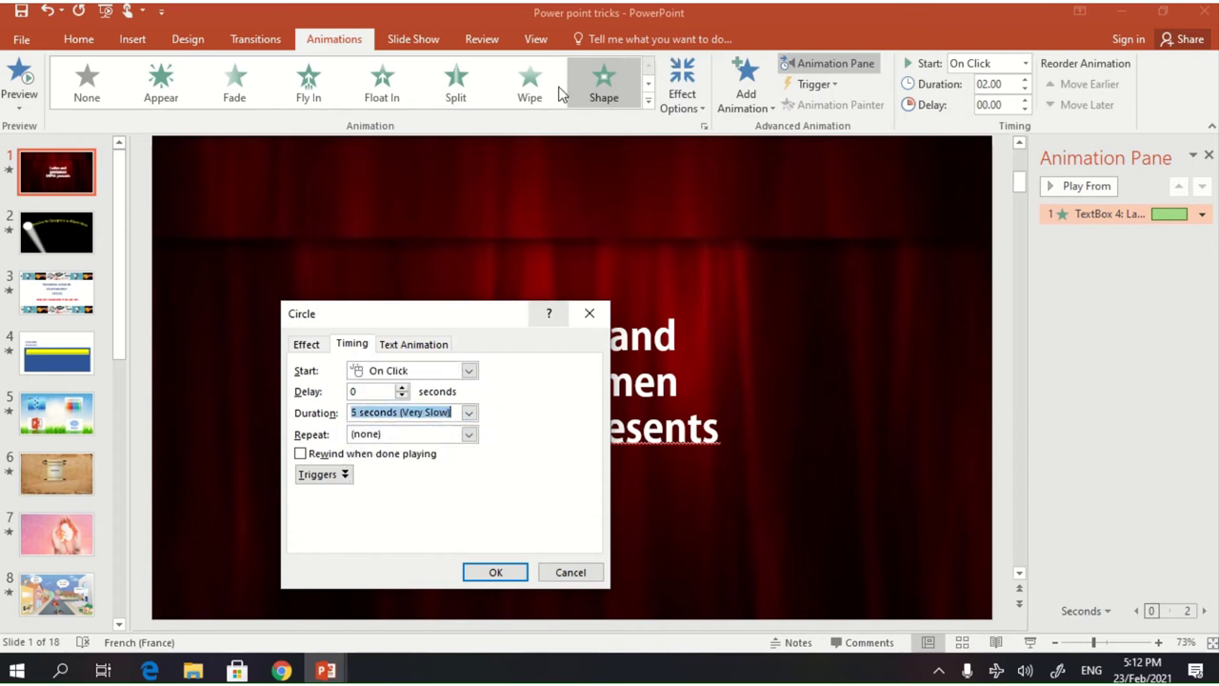
{"action": "left_click", "coordinate": [470, 413]}
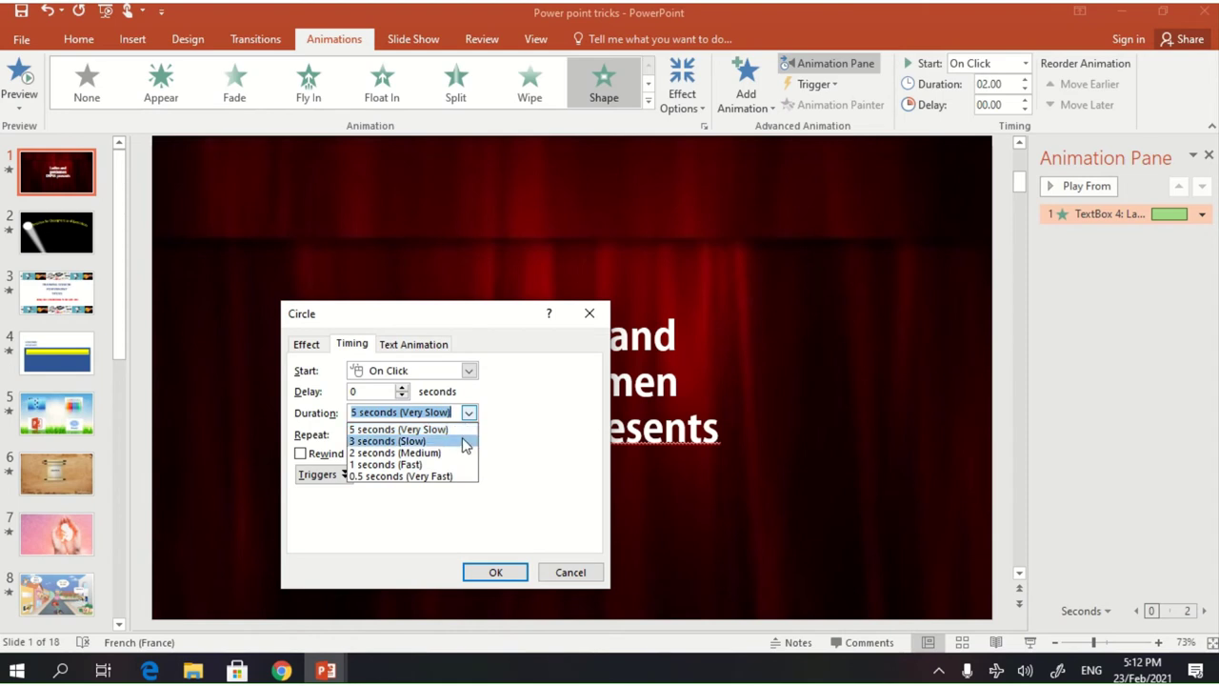
{"action": "left_click", "coordinate": [454, 457]}
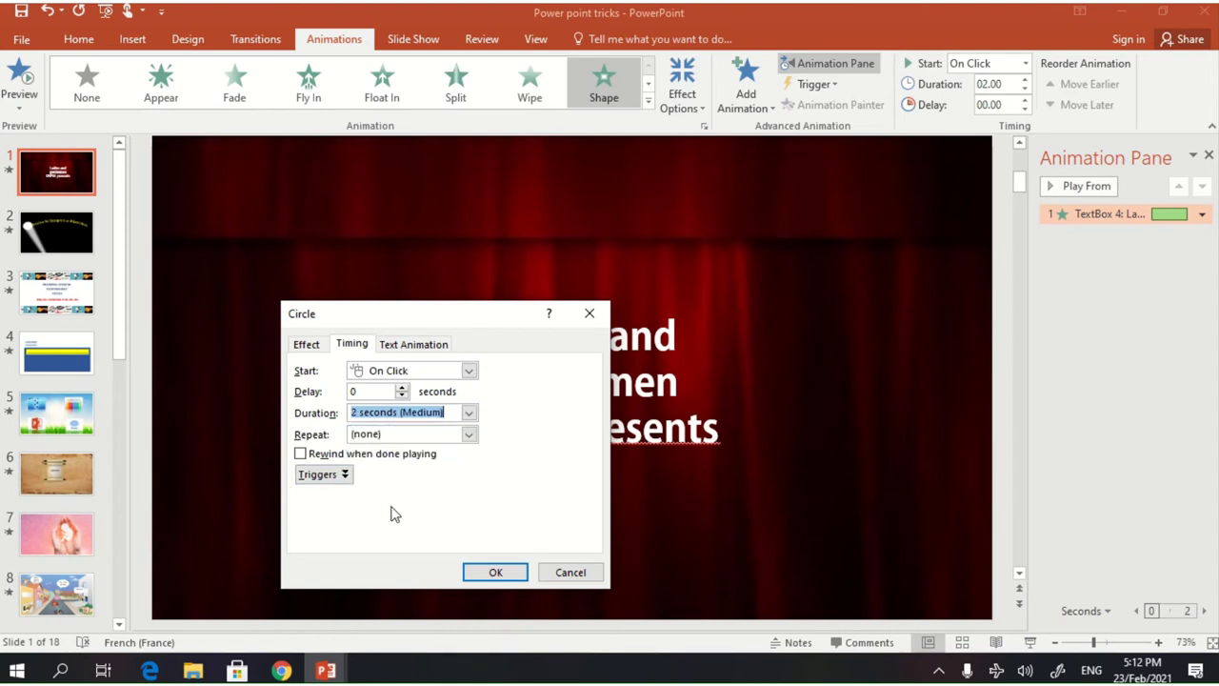
{"action": "left_click", "coordinate": [495, 575]}
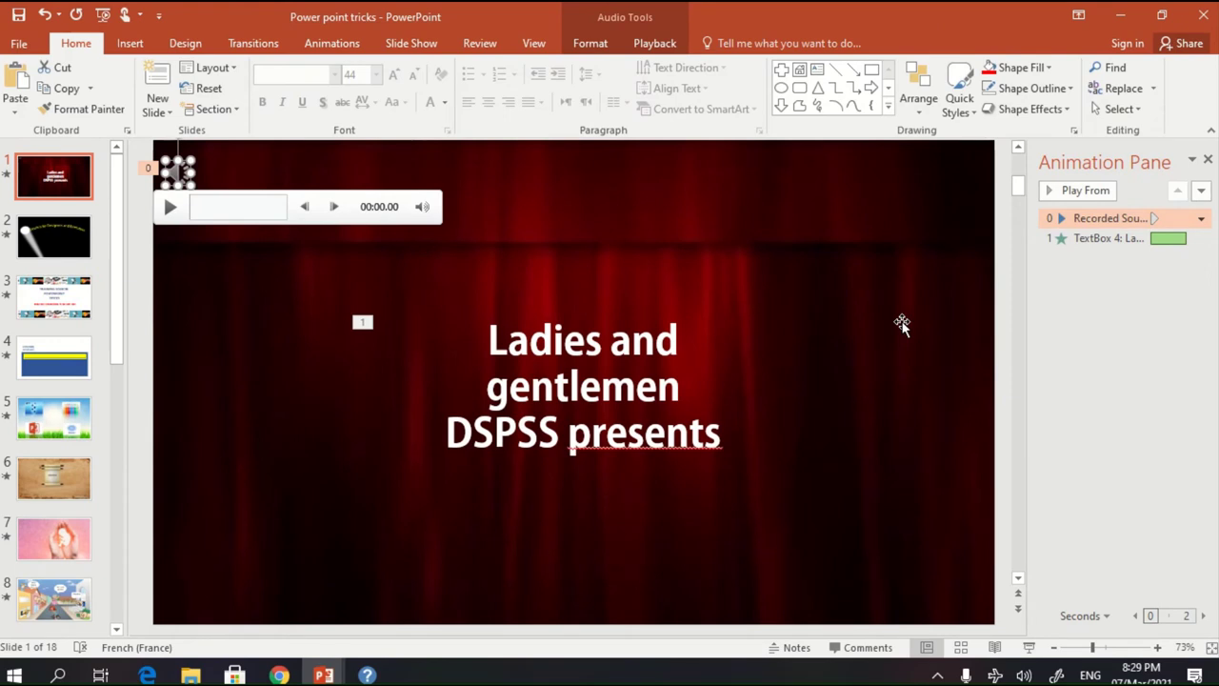
{"action": "left_click", "coordinate": [1028, 647]}
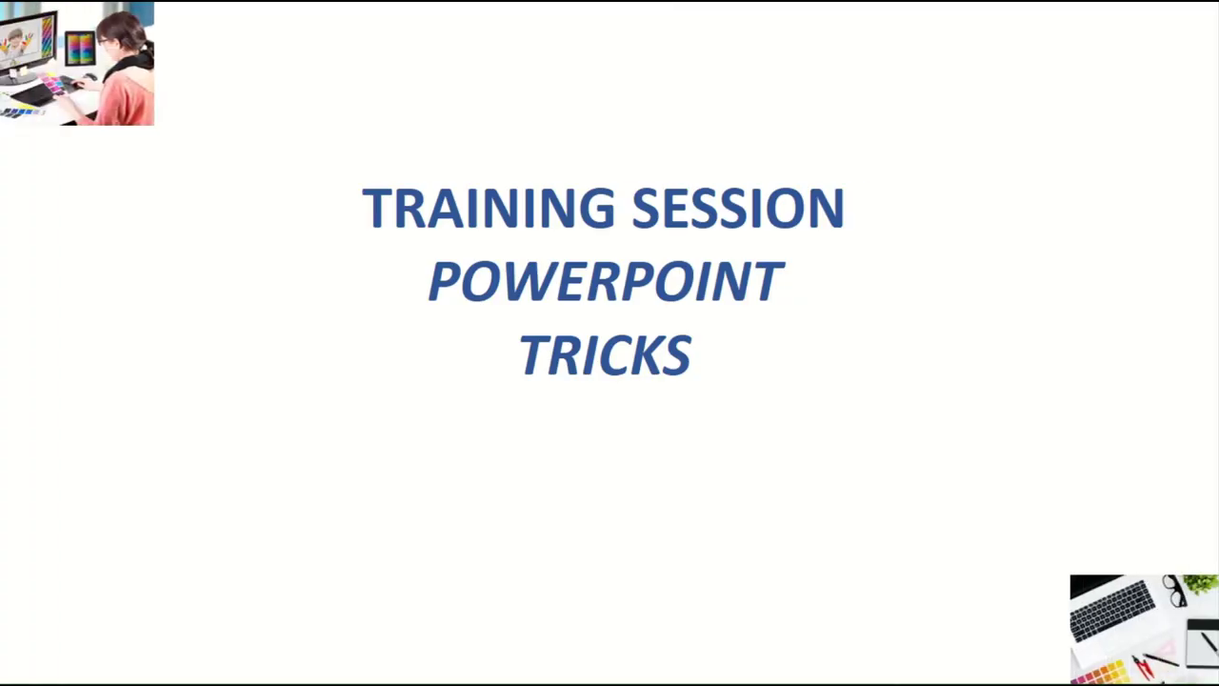
{"action": "key", "text": "Escape"}
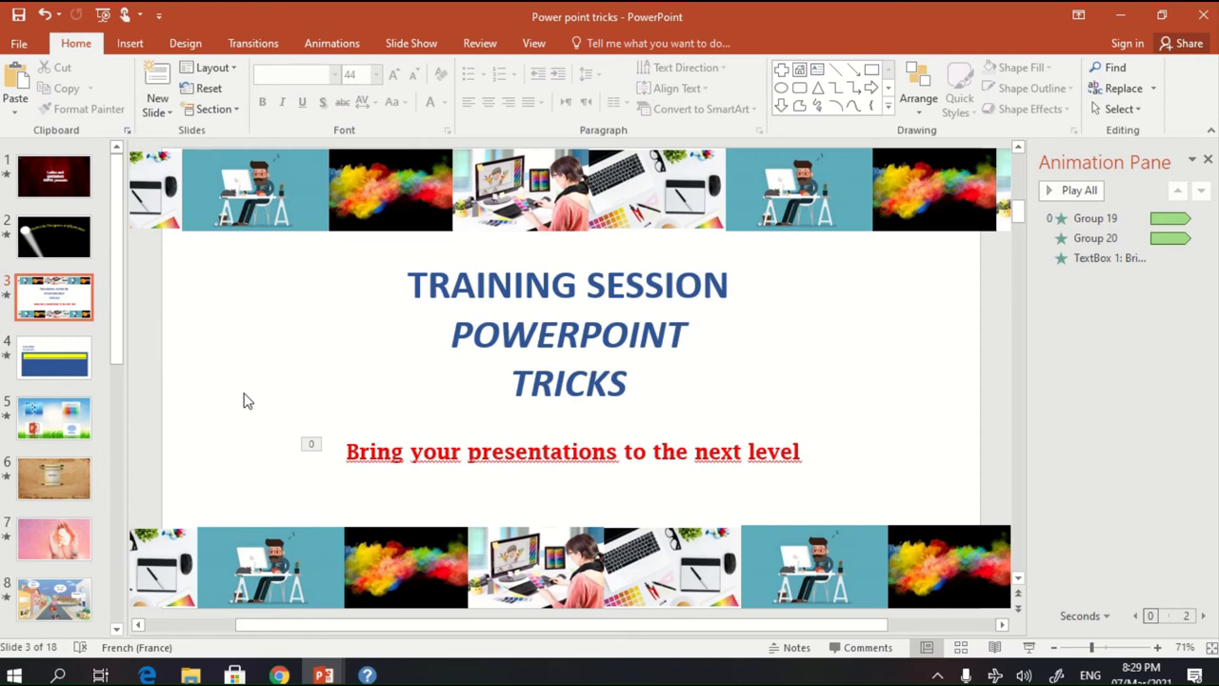
{"action": "left_click", "coordinate": [54, 182]}
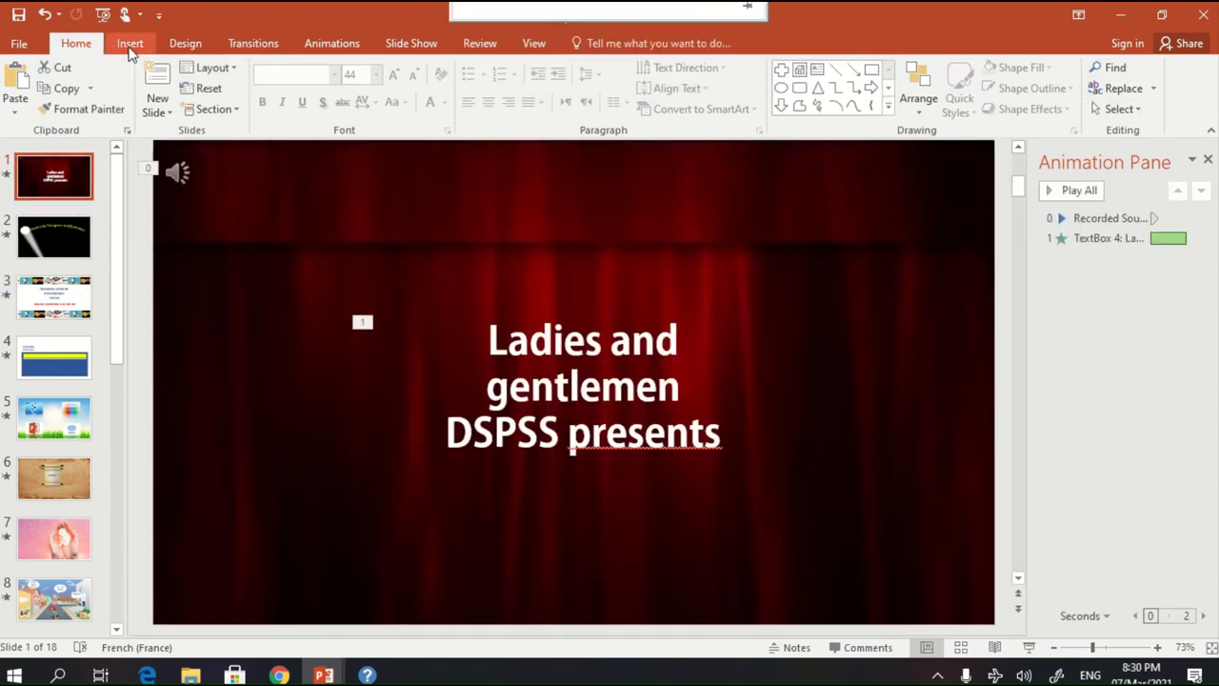
- Record a roughly 9-second sound clip with Record Audio and insert it on slide 1
{"action": "left_click", "coordinate": [129, 47]}
{"action": "left_click", "coordinate": [1084, 105]}
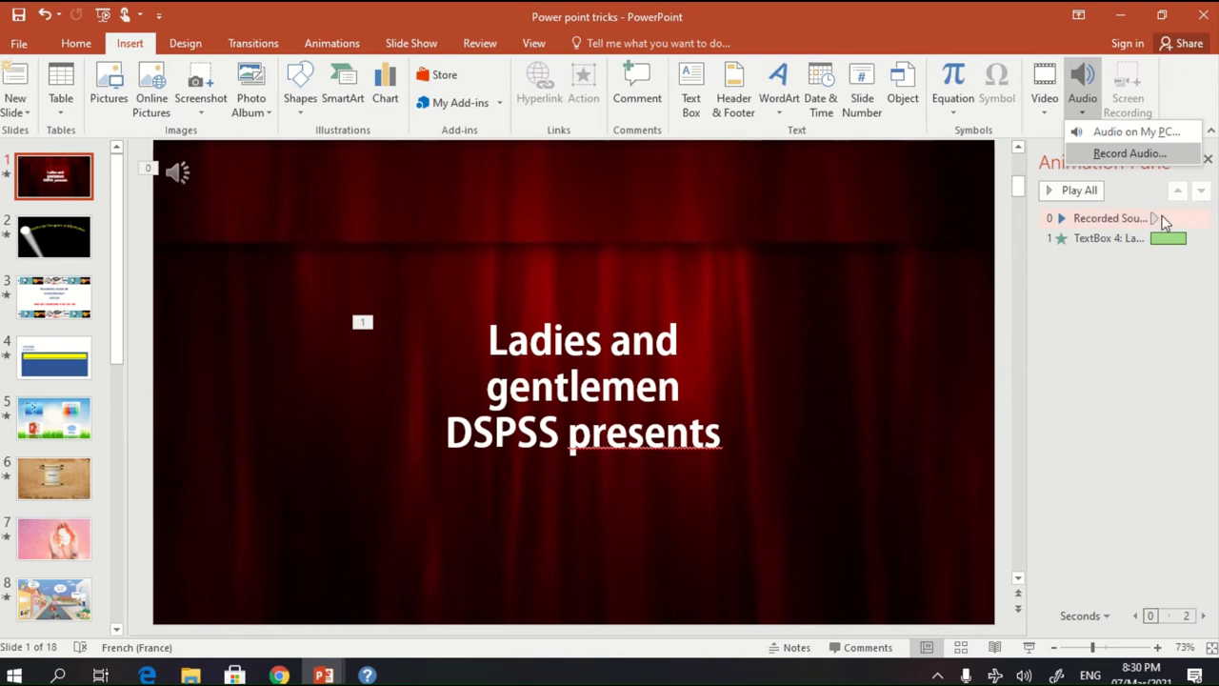
{"action": "left_click", "coordinate": [1112, 154]}
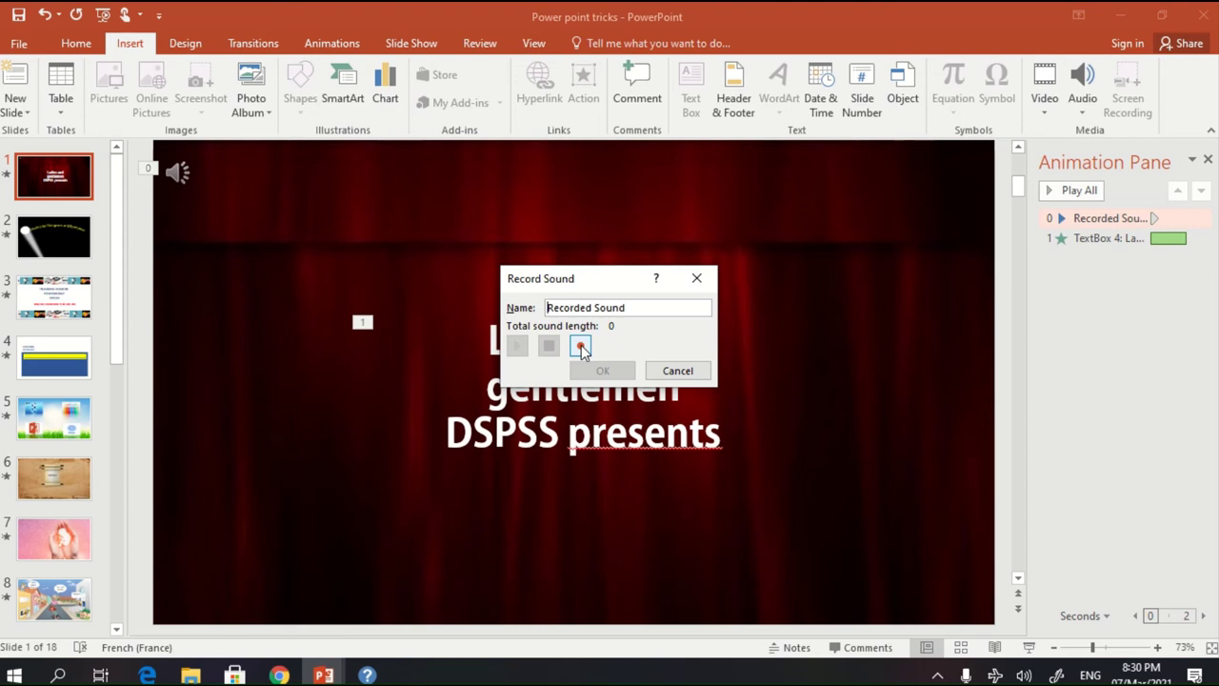
{"action": "left_click", "coordinate": [580, 345]}
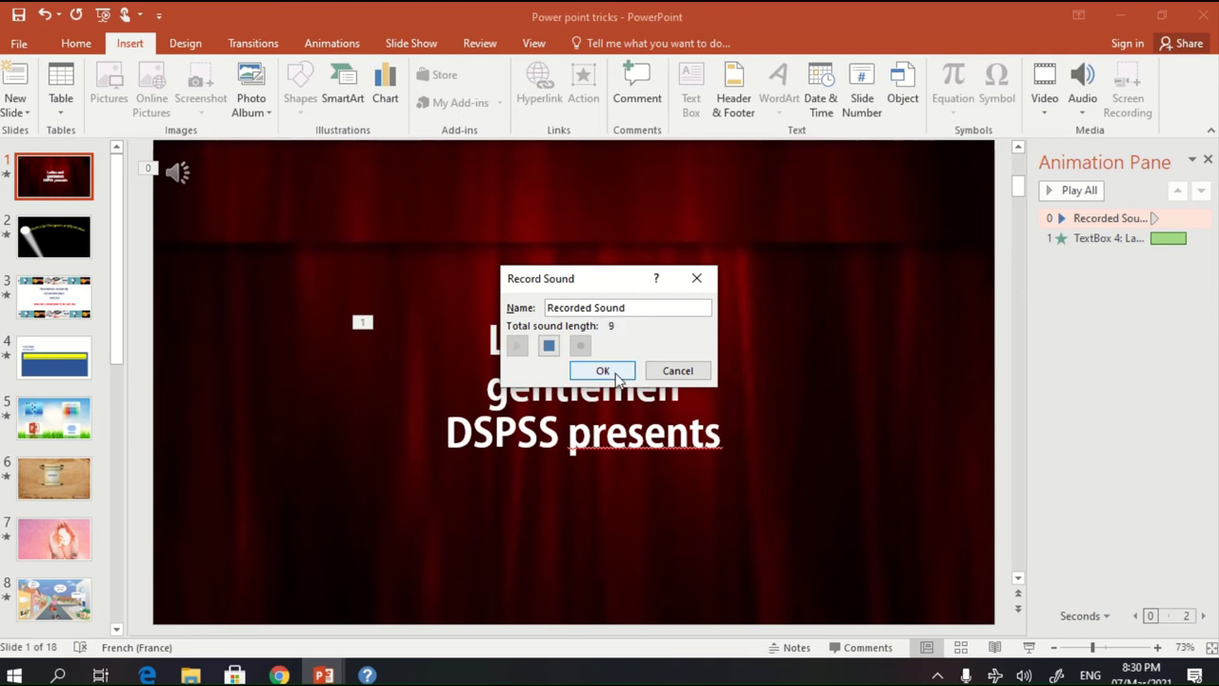
{"action": "left_click", "coordinate": [615, 375]}
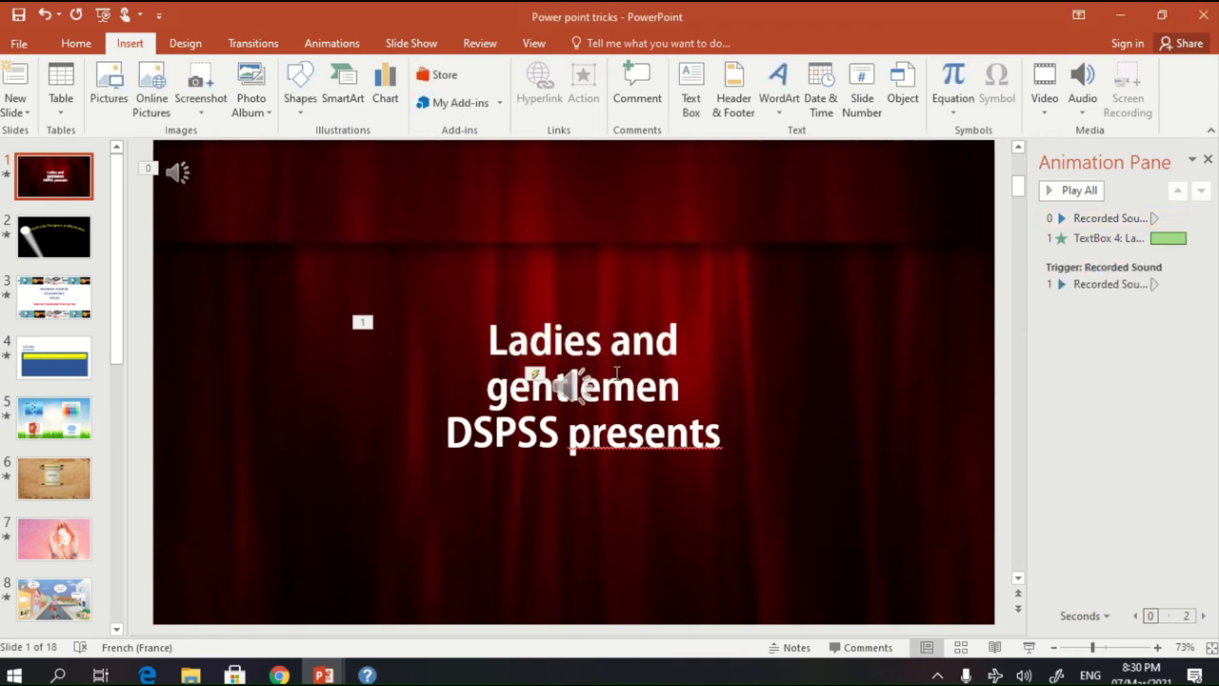
- Delete the old sound and move the new recording's icon to the slide's top-left corner
{"action": "left_click", "coordinate": [564, 373]}
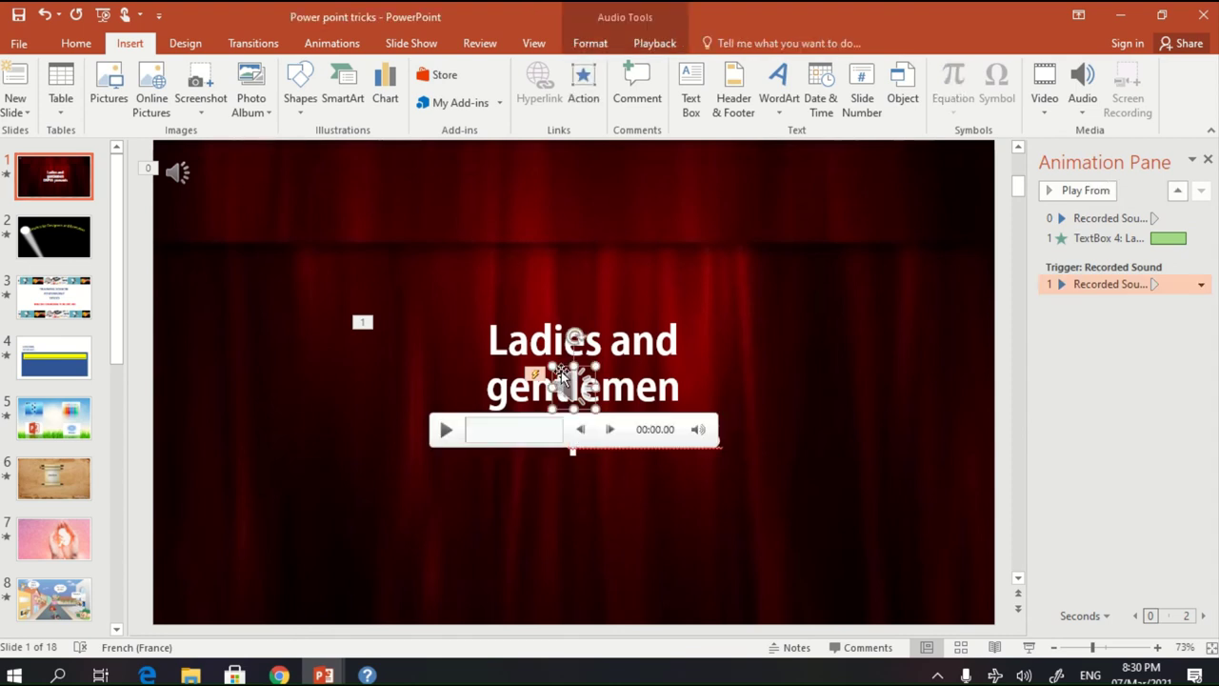
{"action": "left_click_drag", "start_coordinate": [562, 370], "coordinate": [905, 190]}
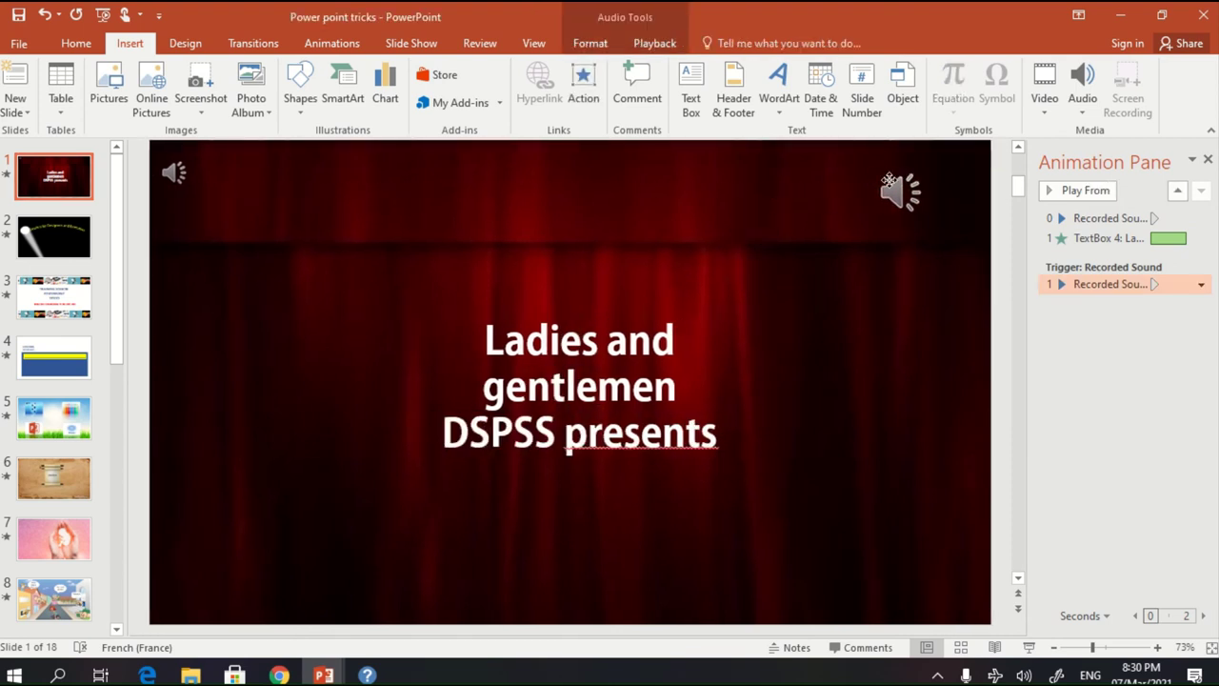
{"action": "left_click", "coordinate": [172, 166]}
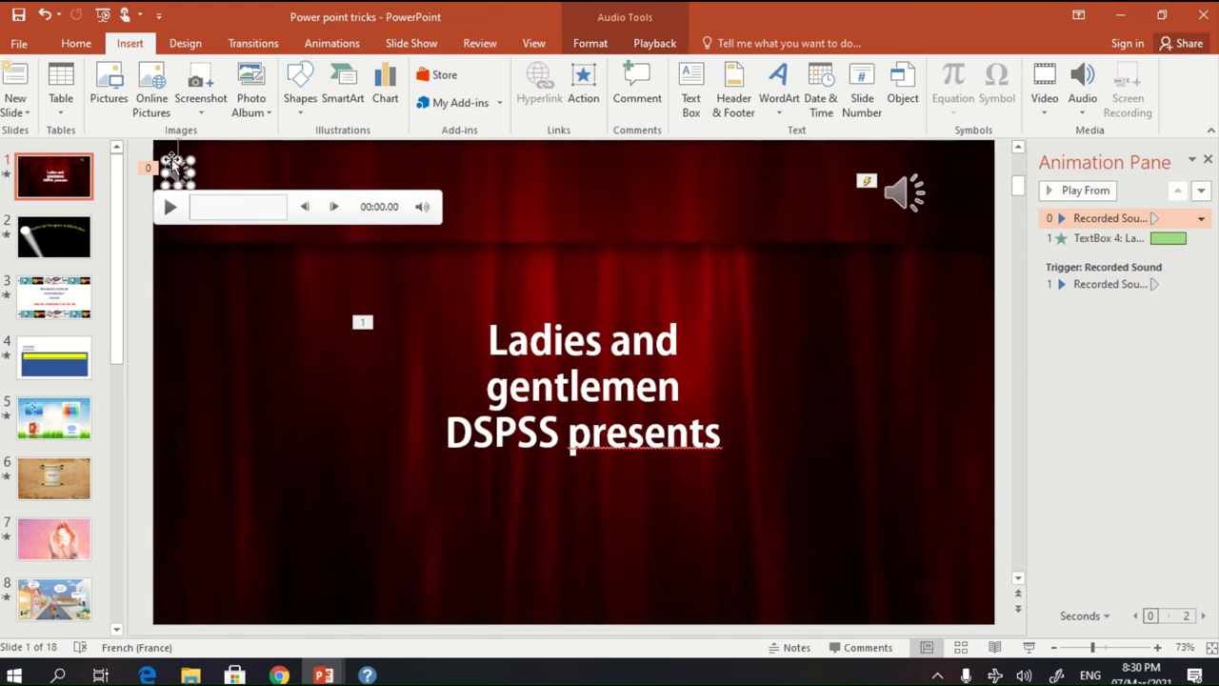
{"action": "key", "text": "Delete"}
{"action": "mouse_move", "coordinate": [896, 195]}
{"action": "left_mouse_down"}
{"action": "mouse_move", "coordinate": [486, 173]}
{"action": "mouse_move", "coordinate": [190, 195]}
{"action": "left_mouse_up"}
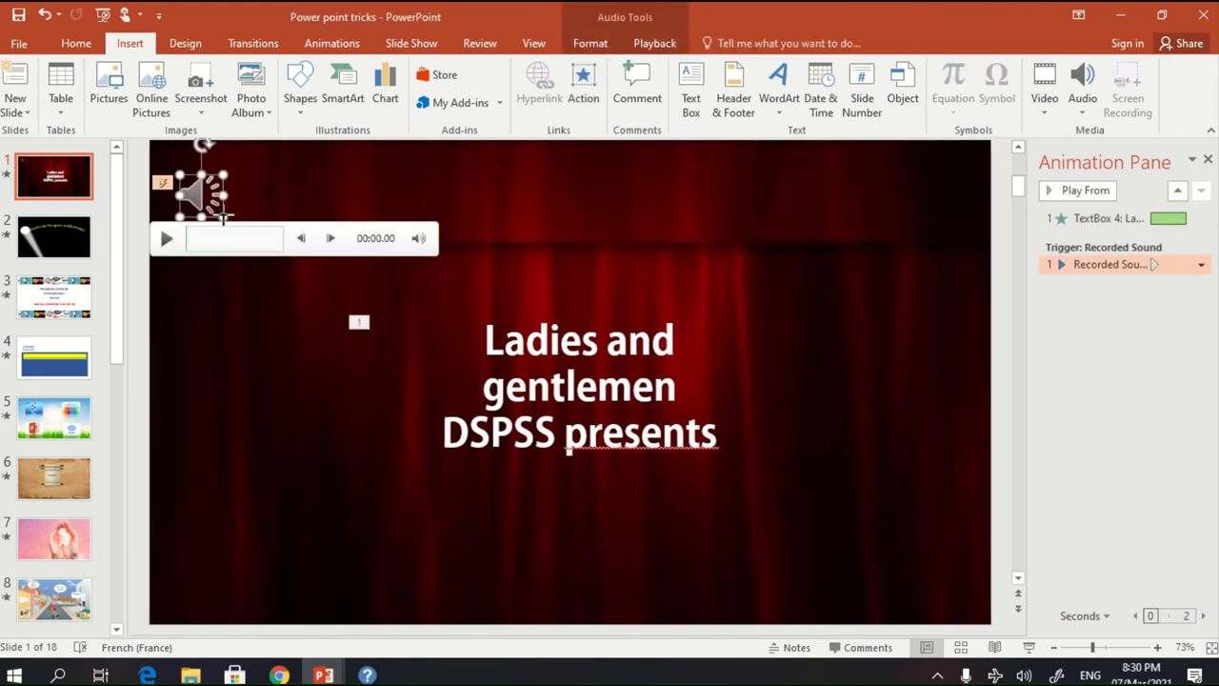
{"action": "left_click", "coordinate": [188, 190]}
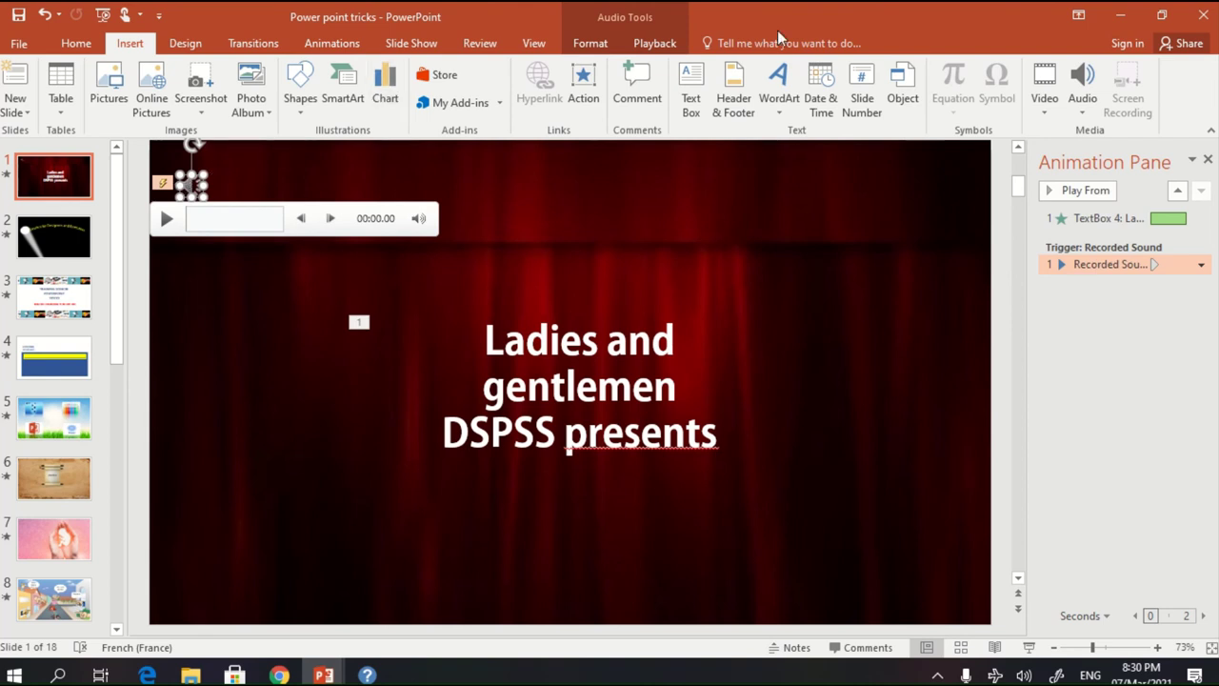
{"action": "left_click", "coordinate": [657, 43]}
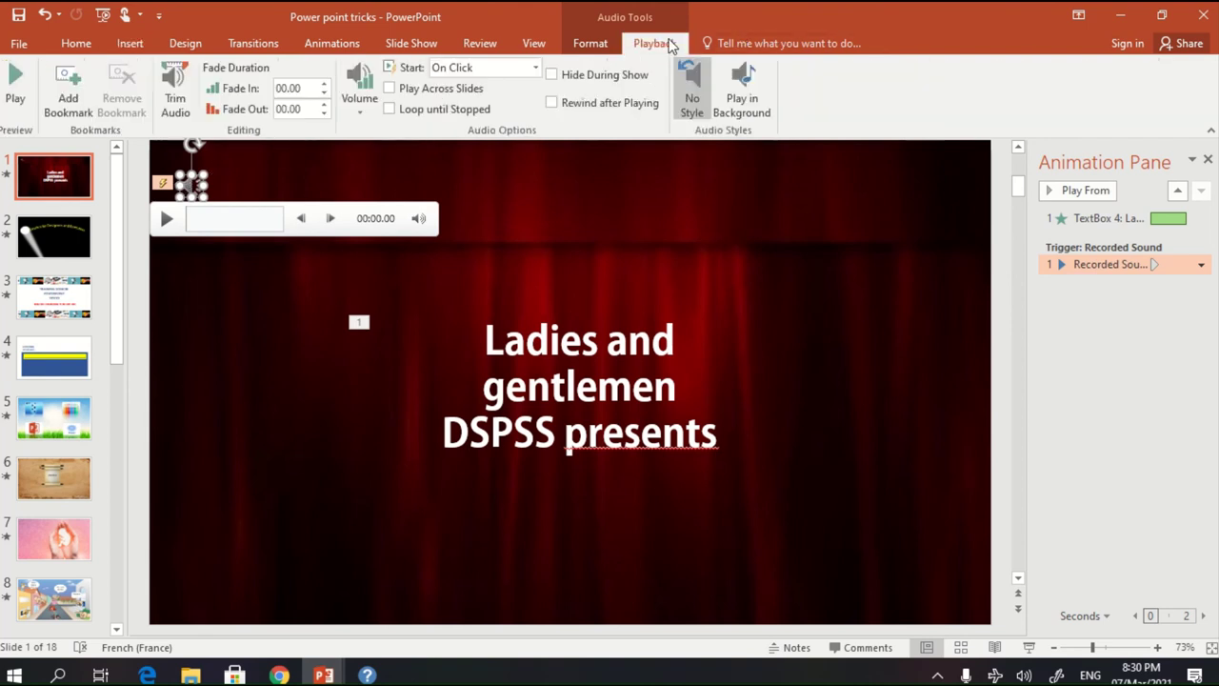
- Set the recorded sound to play across slides, loop until stopped, and play in background
{"action": "left_click", "coordinate": [391, 88]}
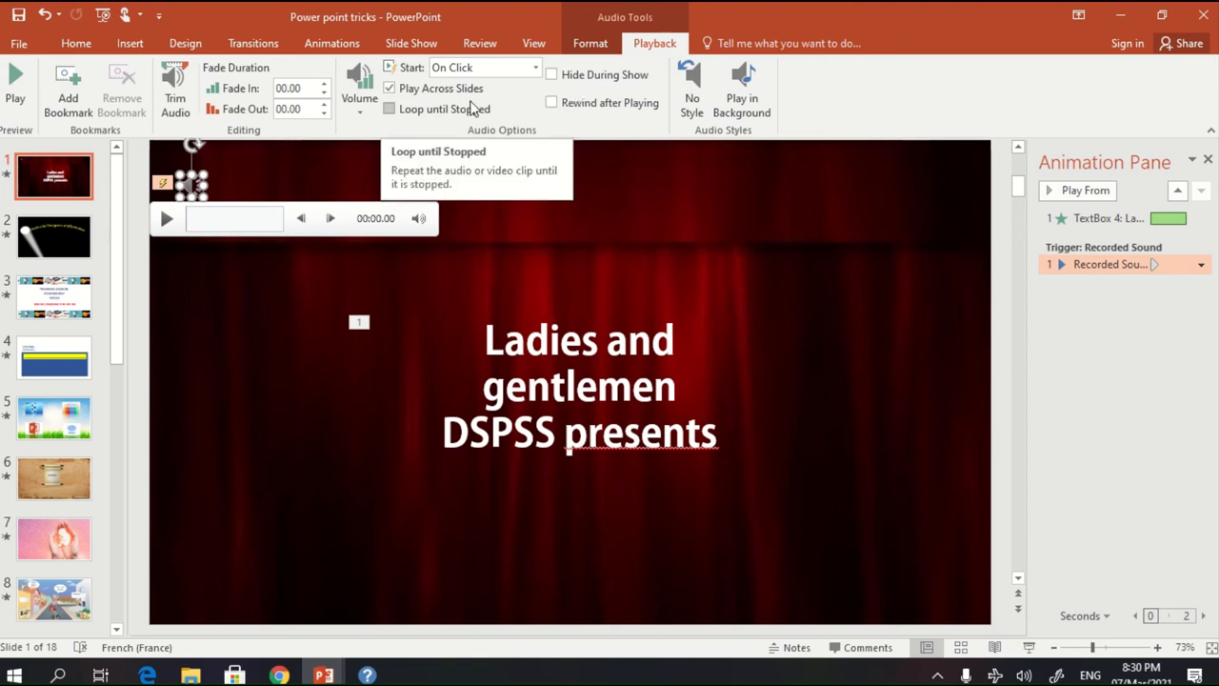
{"action": "left_click", "coordinate": [389, 110]}
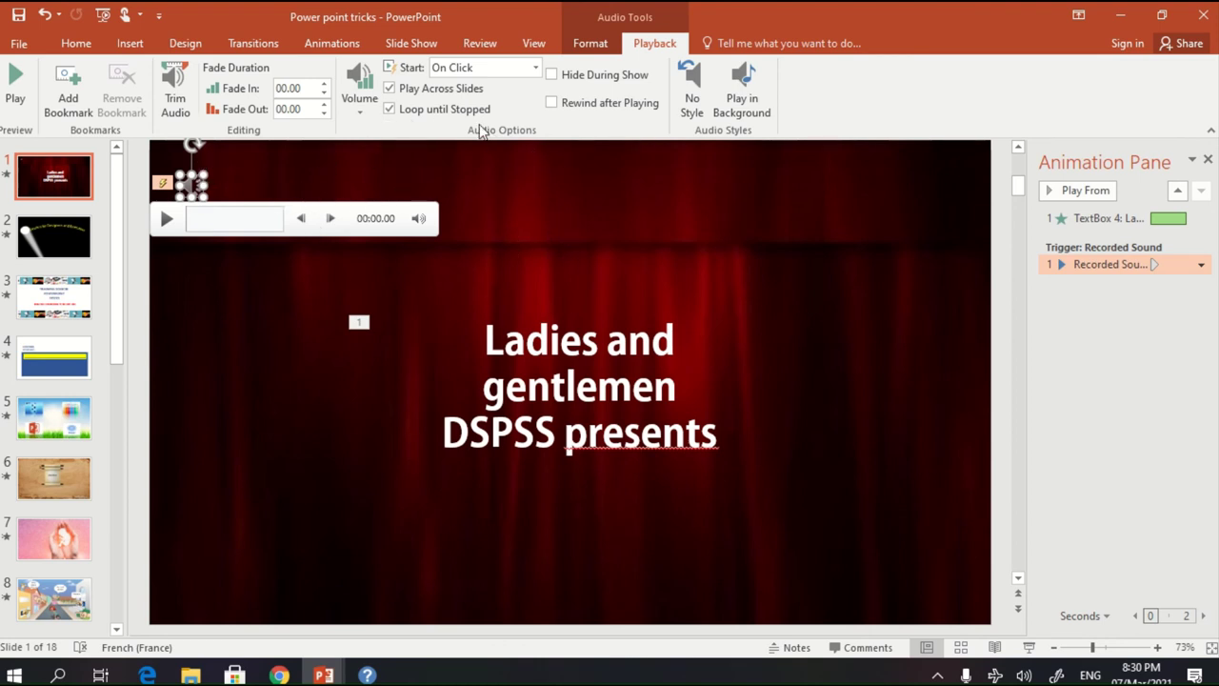
{"action": "left_click", "coordinate": [735, 108]}
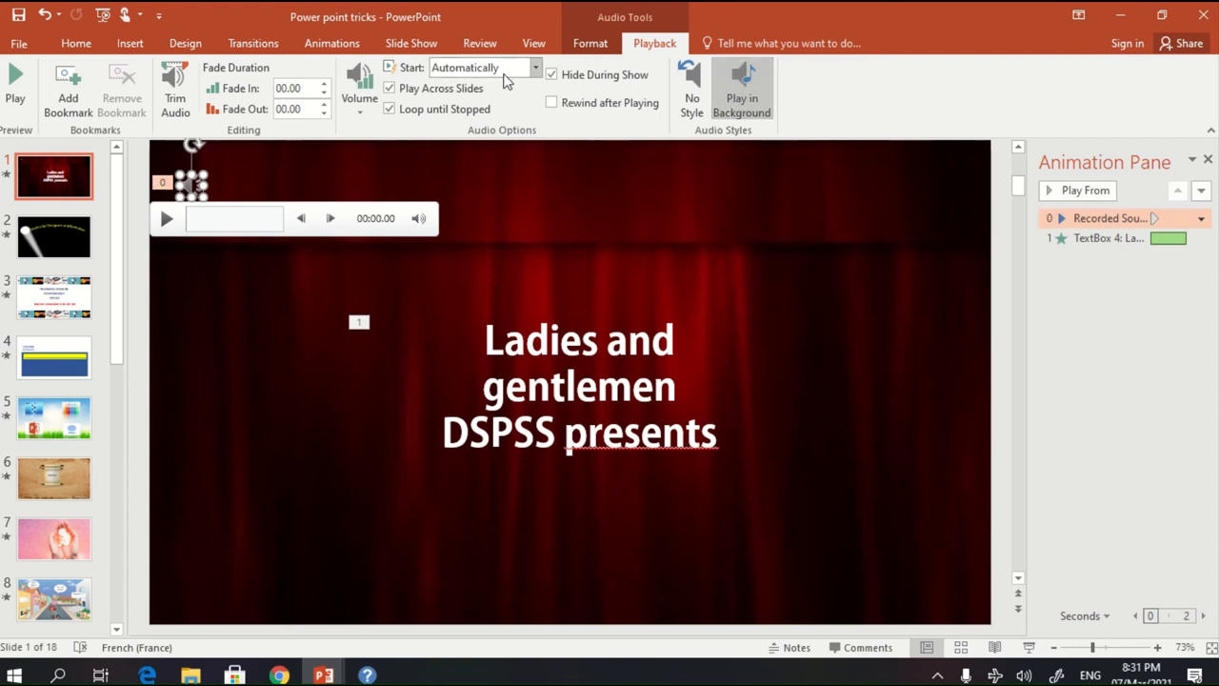
- Preview the slide show from the title slide, then return to slide 1
{"action": "left_click", "coordinate": [1029, 646]}
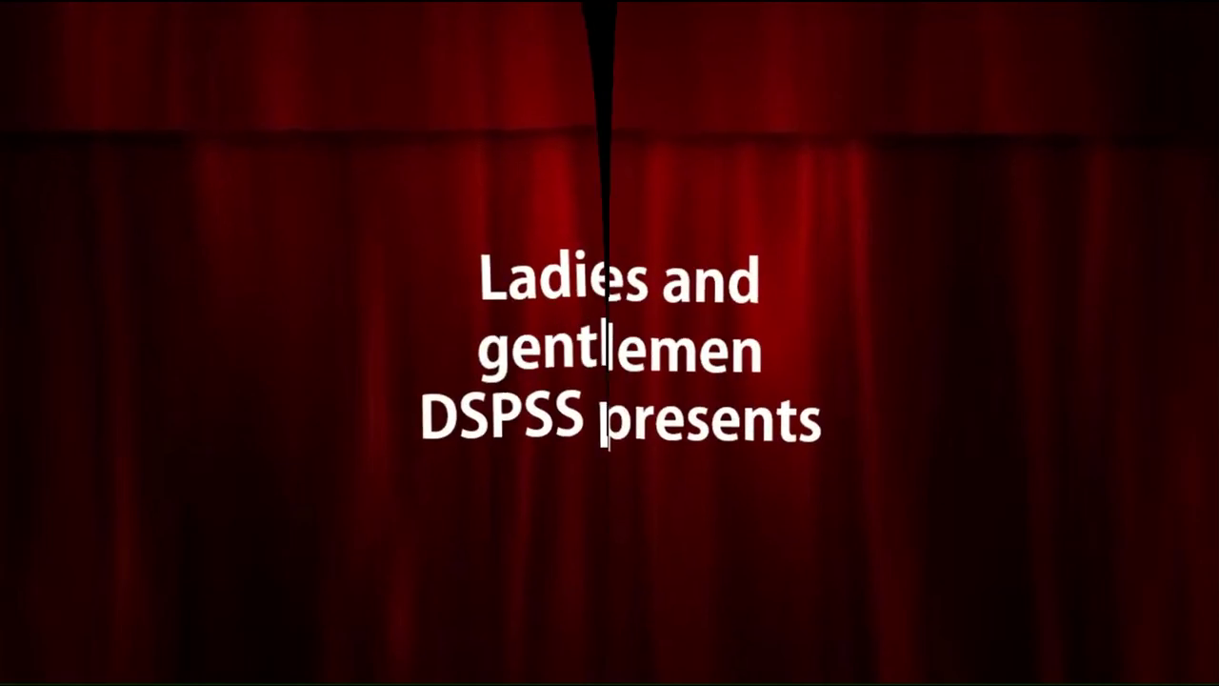
{"action": "key", "text": "Escape"}
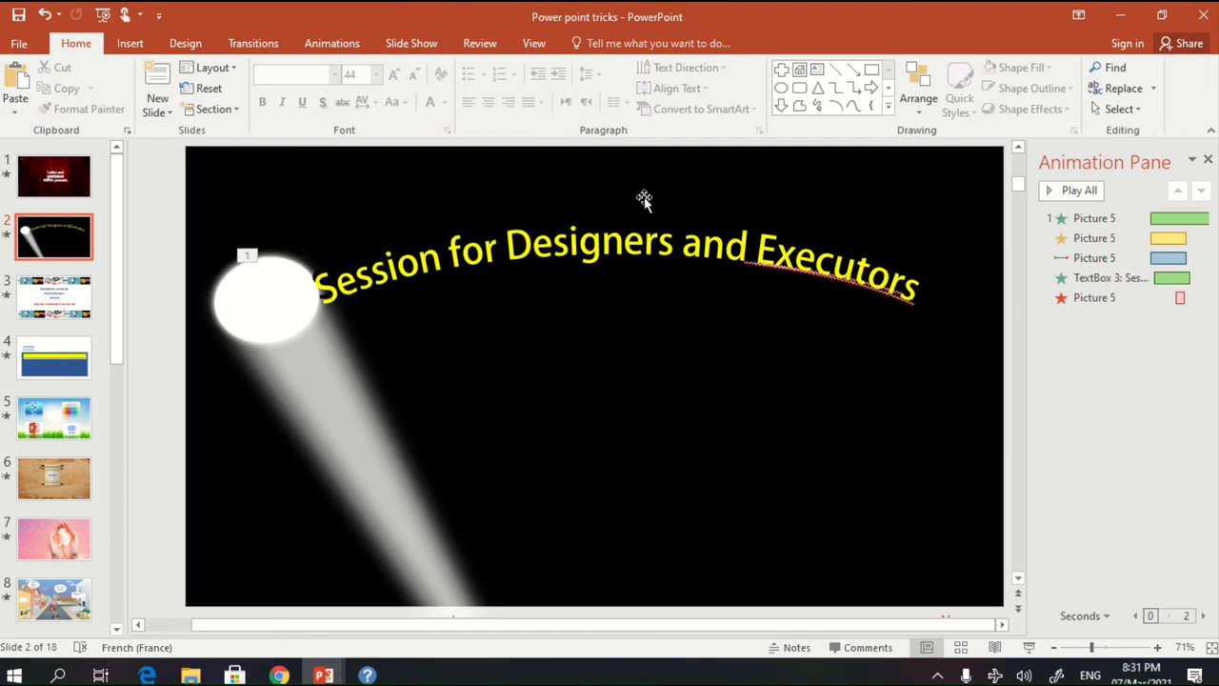
{"action": "left_click", "coordinate": [53, 176]}
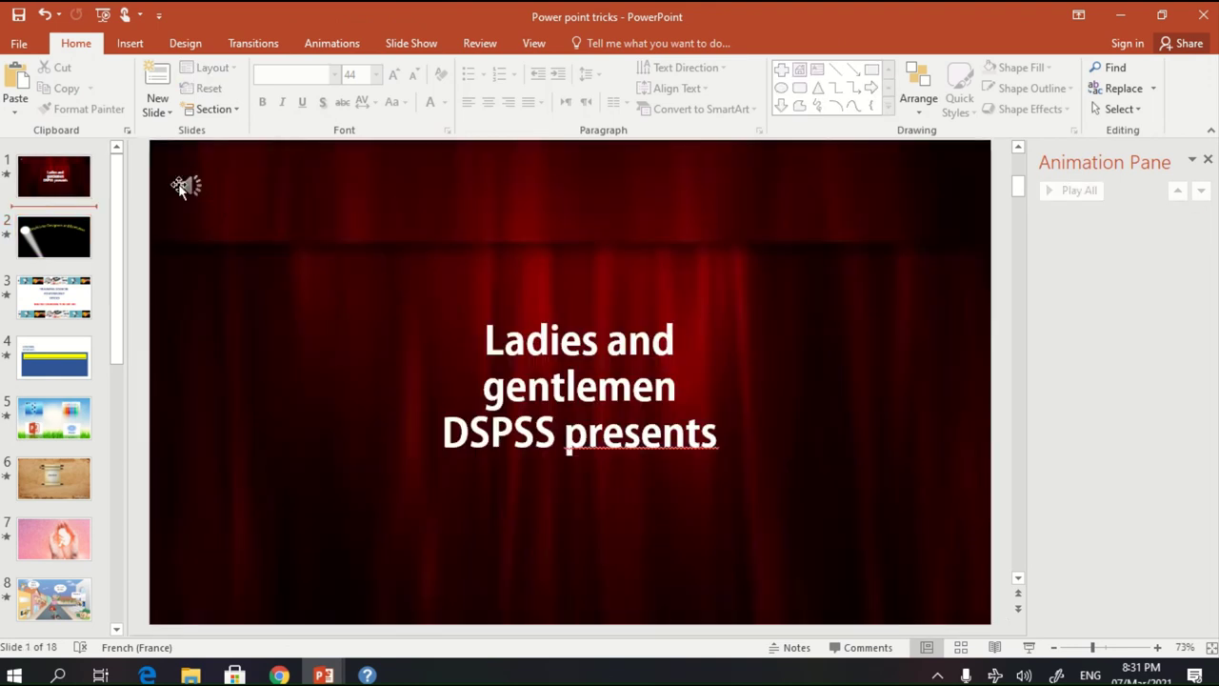